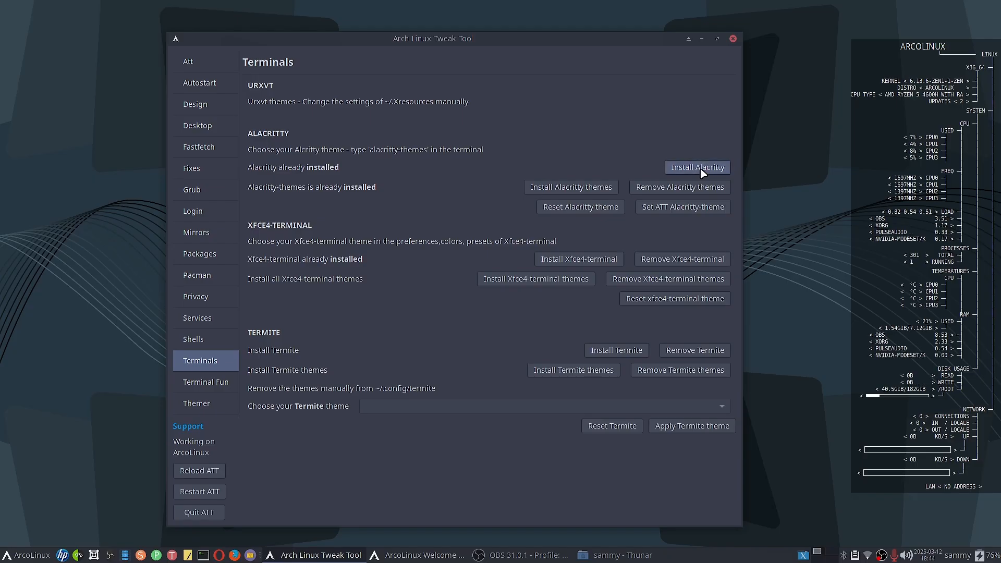
- Request the Alacritty install twice; the banner reports it is already installed
left_click(699, 167)
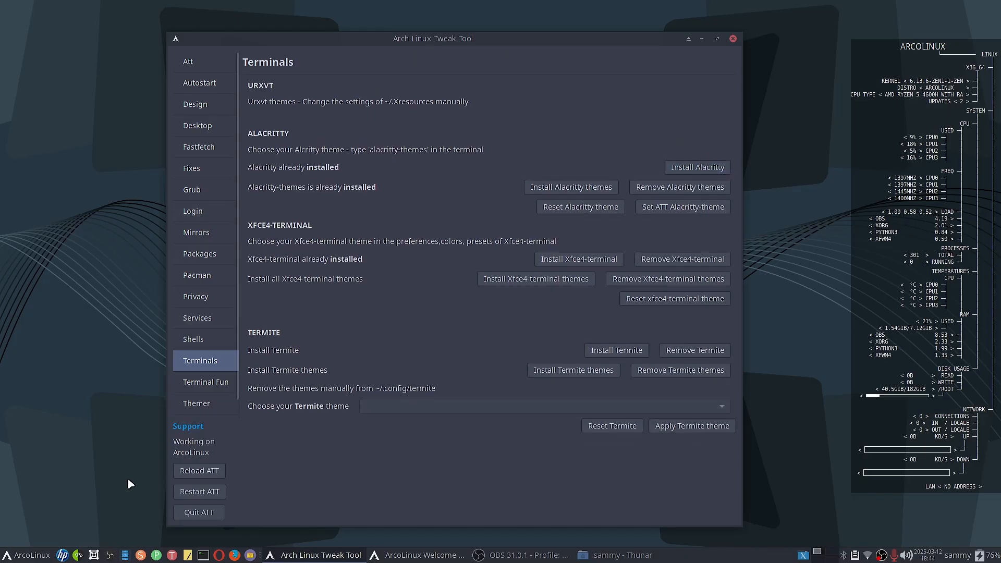
left_click(698, 166)
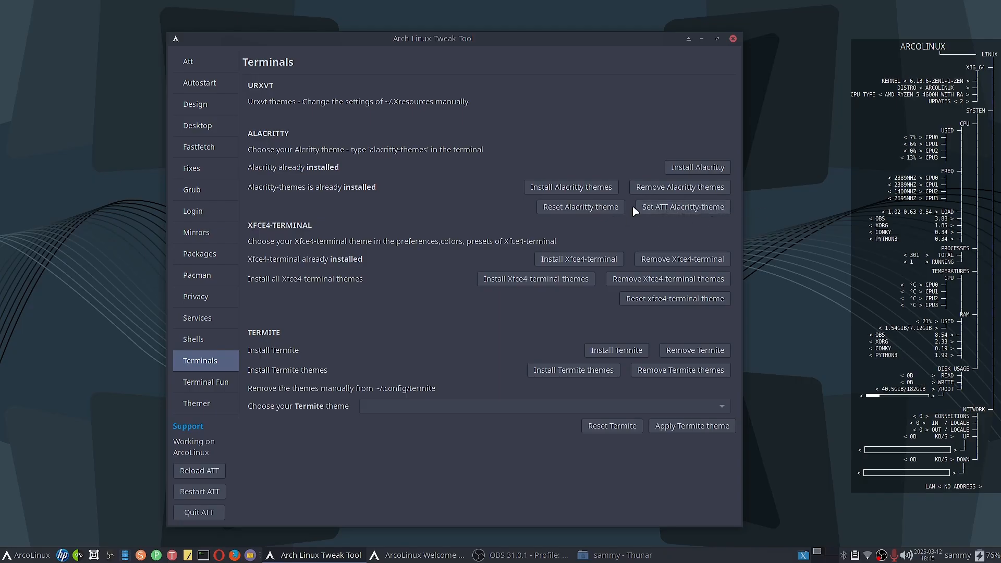
- Launch Alacritty by searching 'ala' in the menu, then run fetch to show system details
left_click(6, 554)
type("ala")
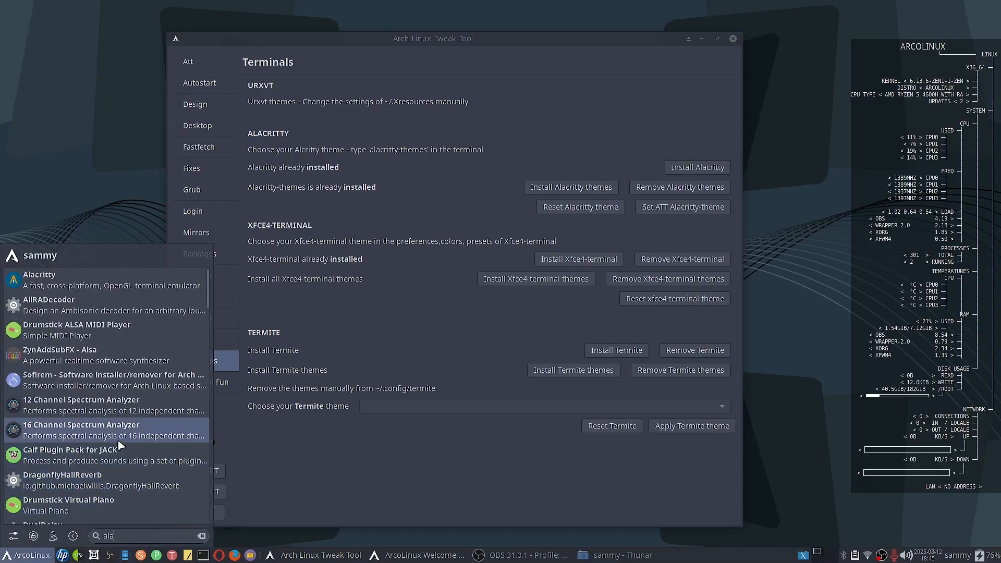
left_click(79, 282)
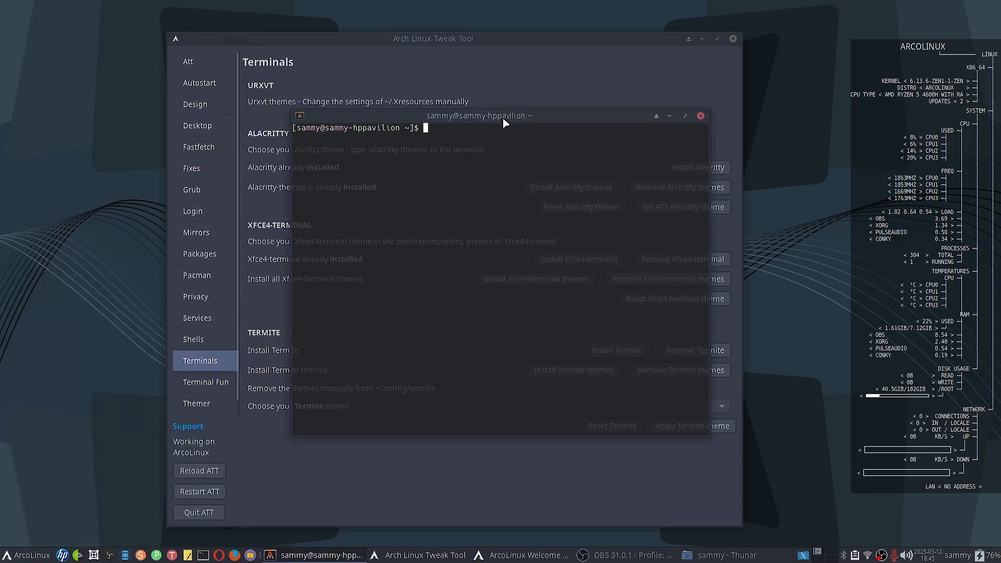
left_click_drag(485, 115, 501, 138)
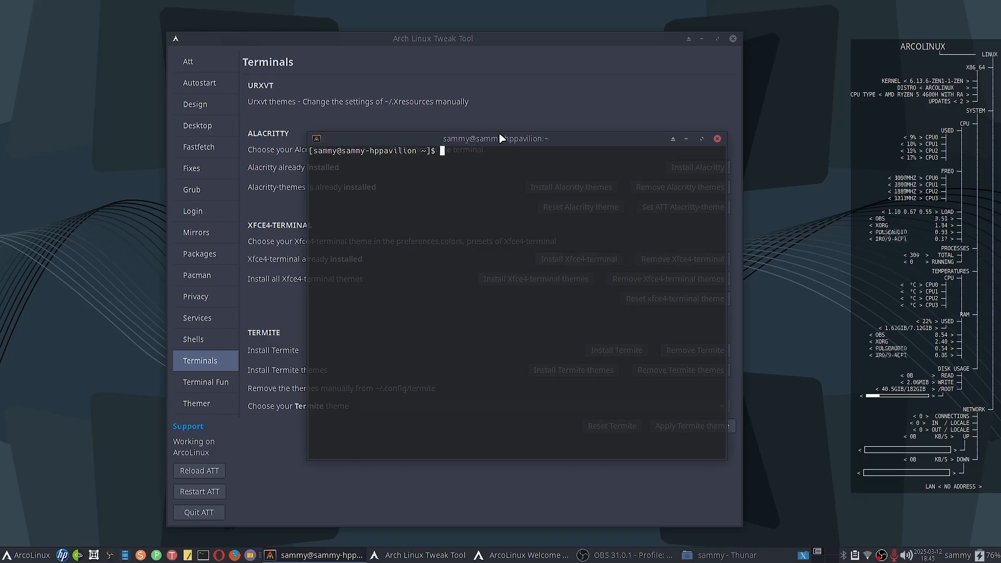
type("fetch")
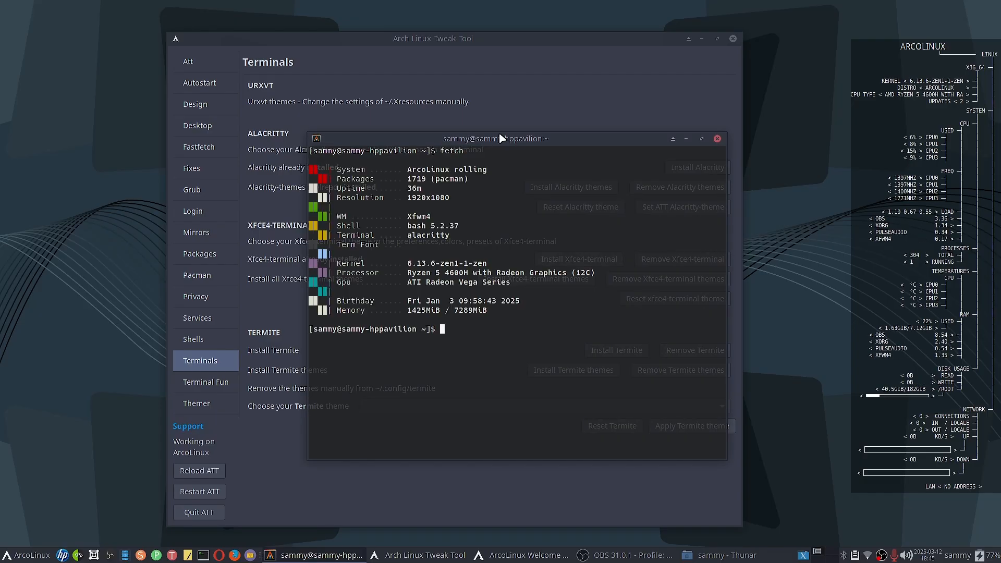
left_click(316, 139)
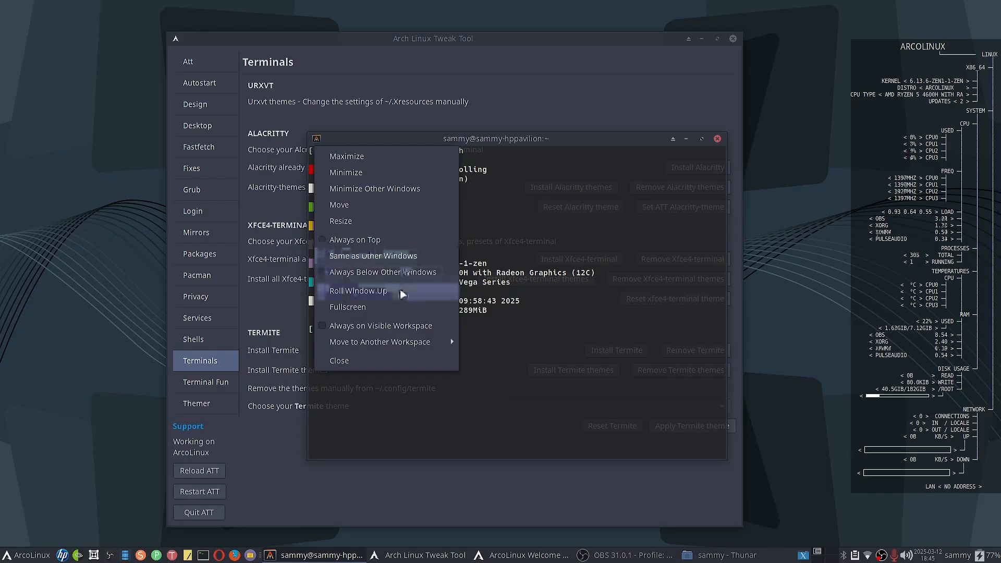
- Rearrange the Alacritty and Tweak Tool windows, then close the Alacritty window
left_click(569, 144)
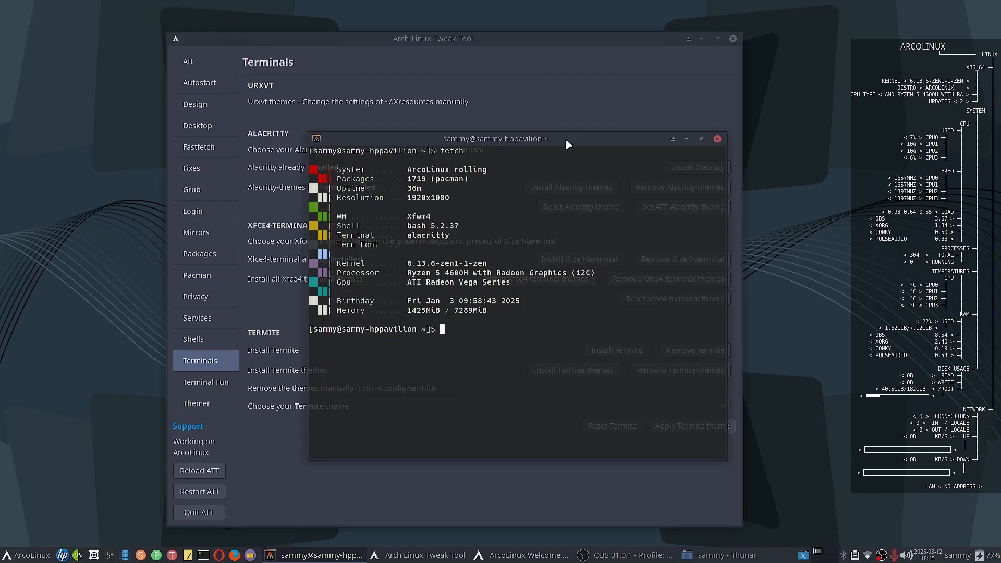
right_click(568, 146)
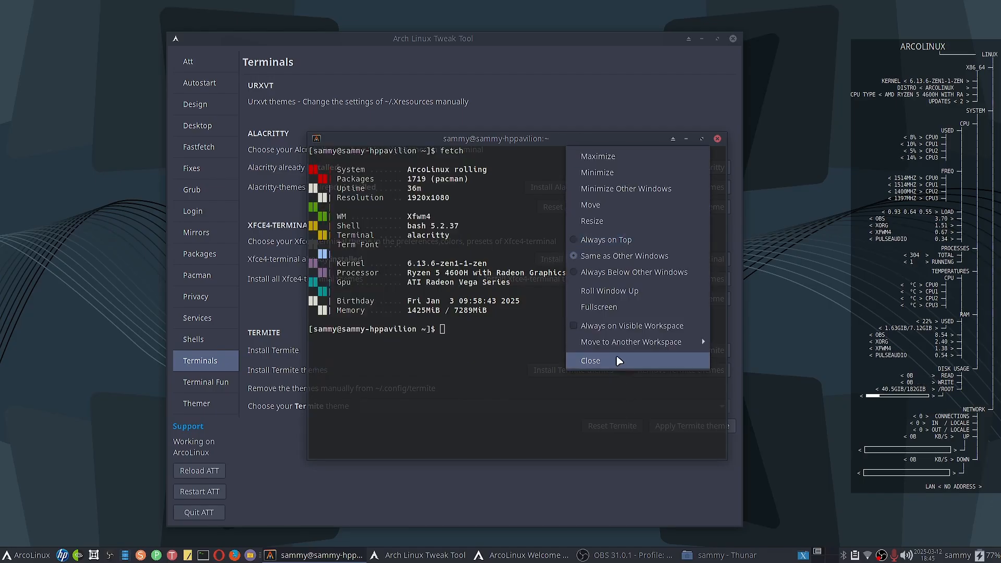
left_click(521, 413)
left_click_drag(519, 128, 409, 89)
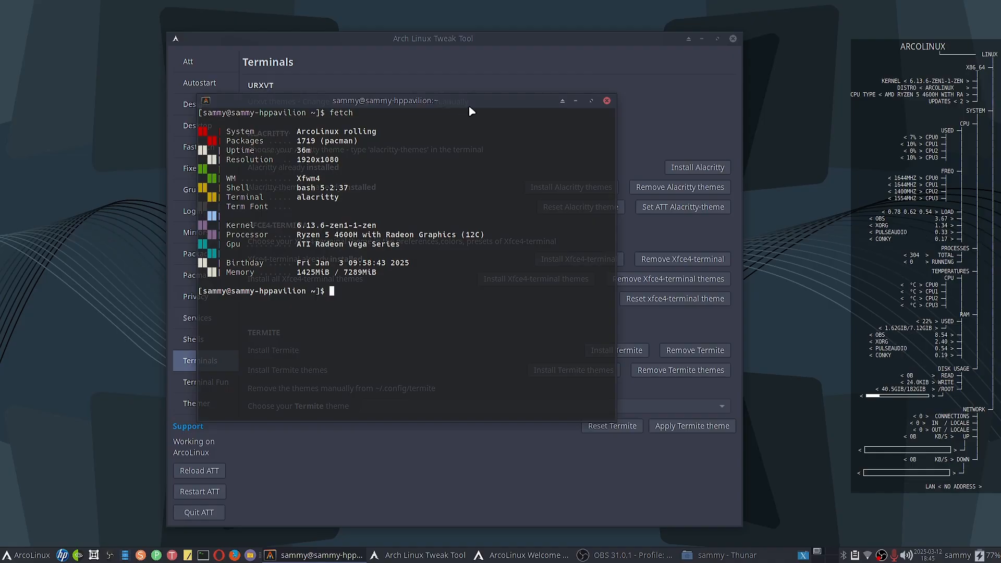
left_click_drag(469, 108, 187, 160)
left_click_drag(568, 44, 832, 146)
left_click_drag(170, 155, 263, 153)
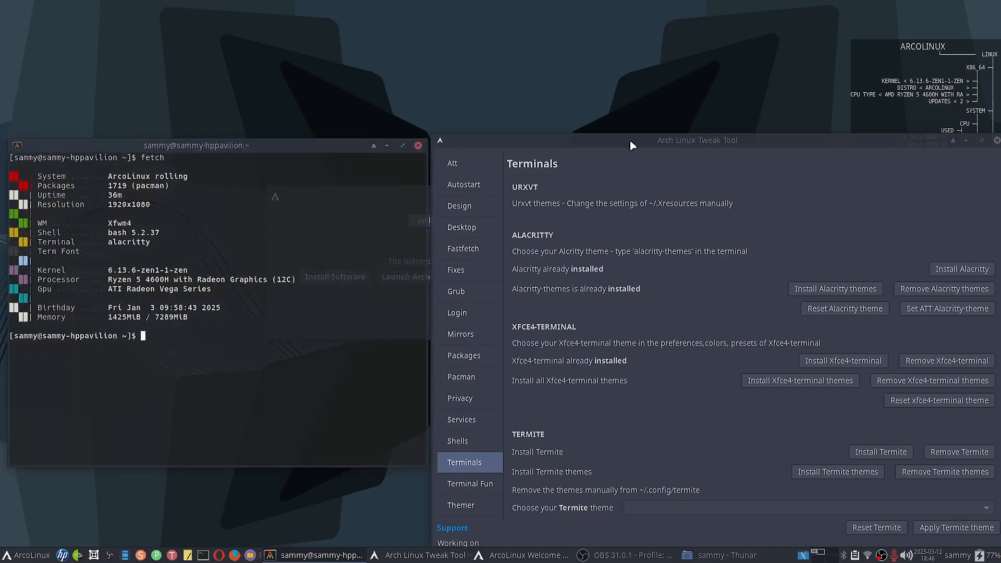
left_click_drag(223, 149, 313, 148)
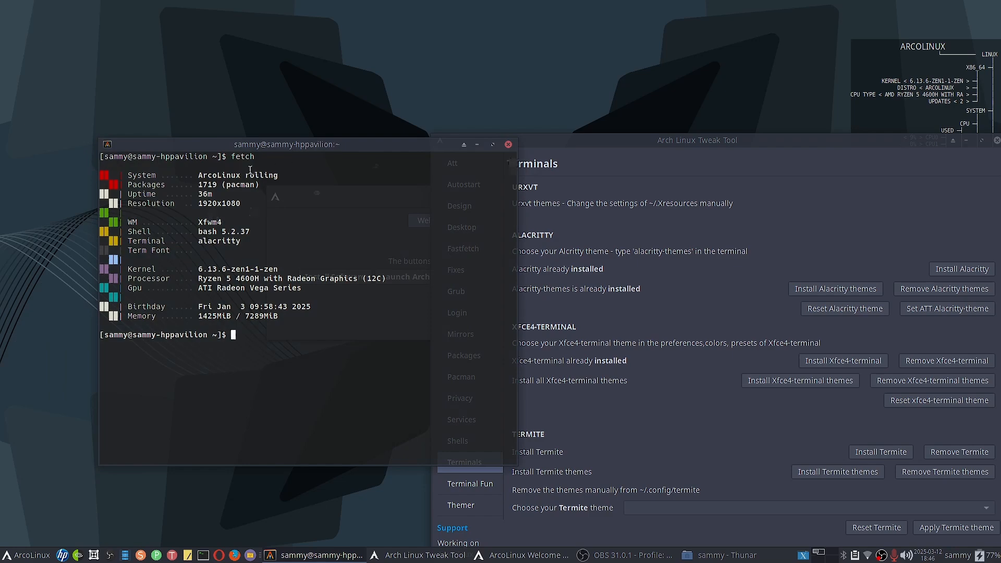
left_click(508, 145)
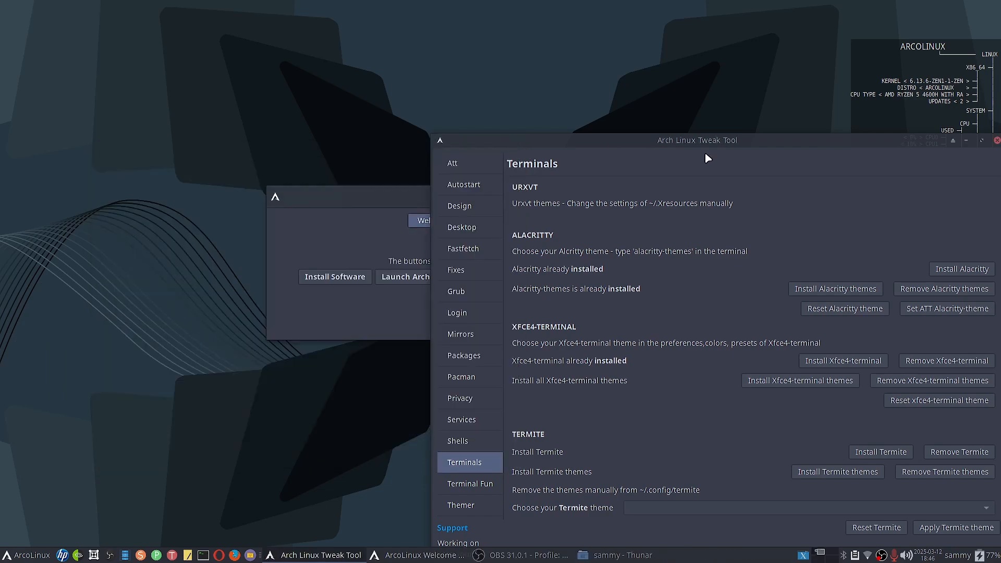
left_click_drag(685, 149, 401, 67)
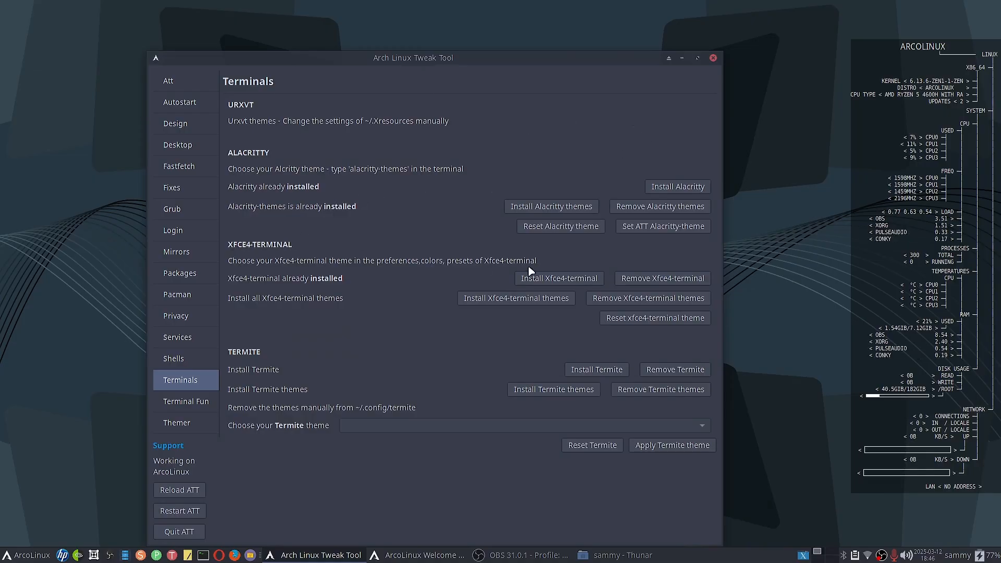
- Request installs of Xfce4-terminal and its prot16-xfce4-terminal themes, both already installed
left_click(553, 282)
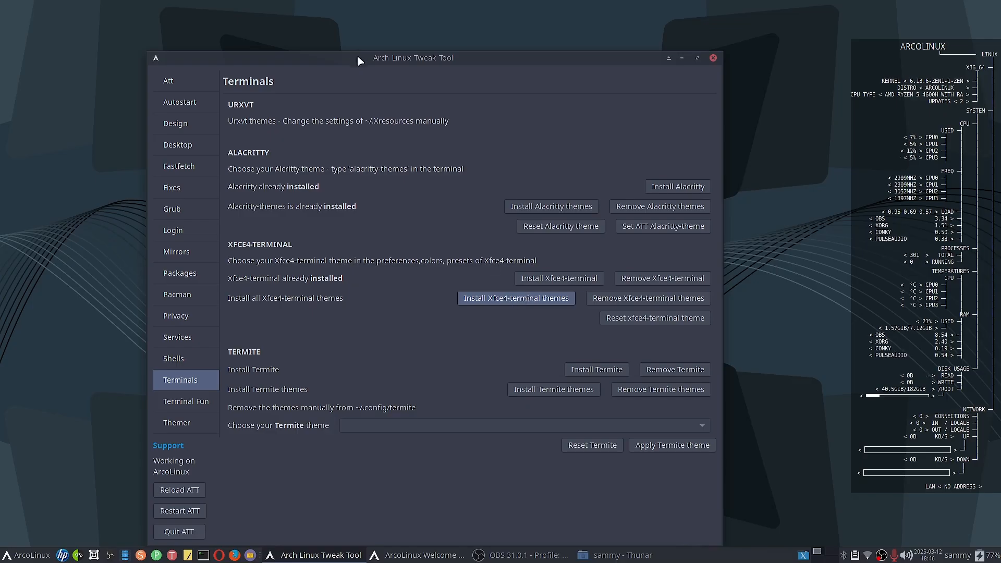
left_click_drag(360, 60, 396, 60)
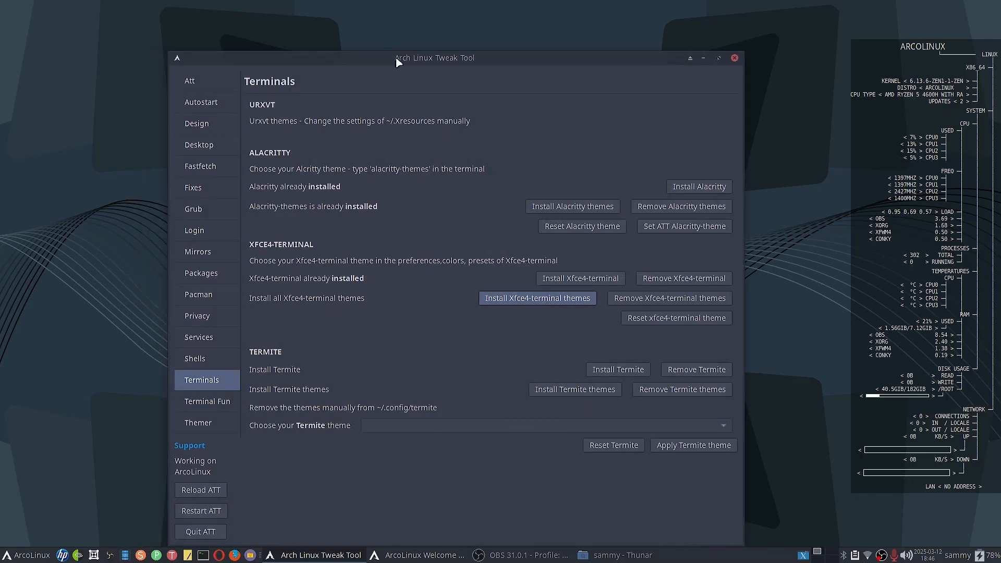
left_click(503, 299)
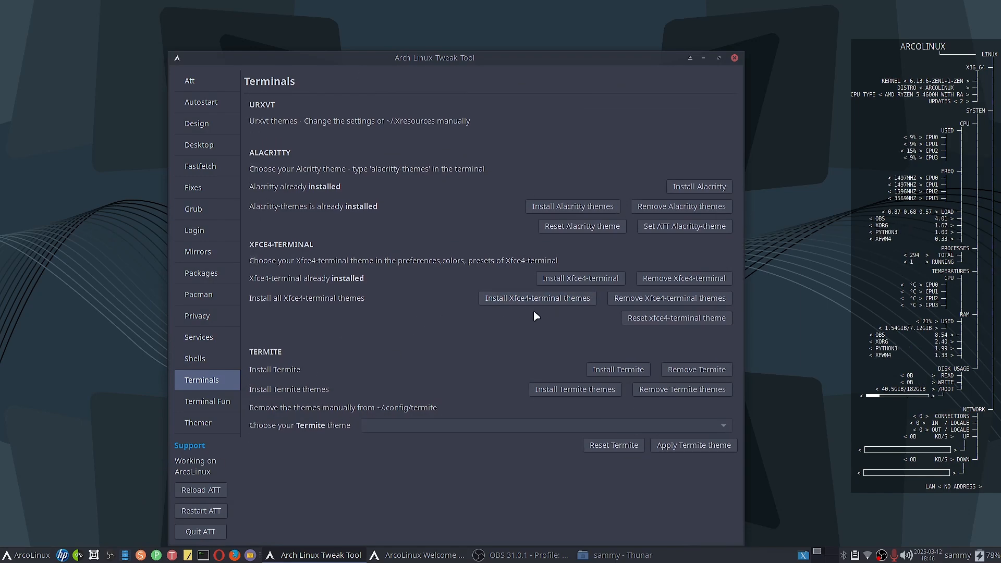
- Open a new Xfce Terminal window and type colourscripts
left_click(2, 558)
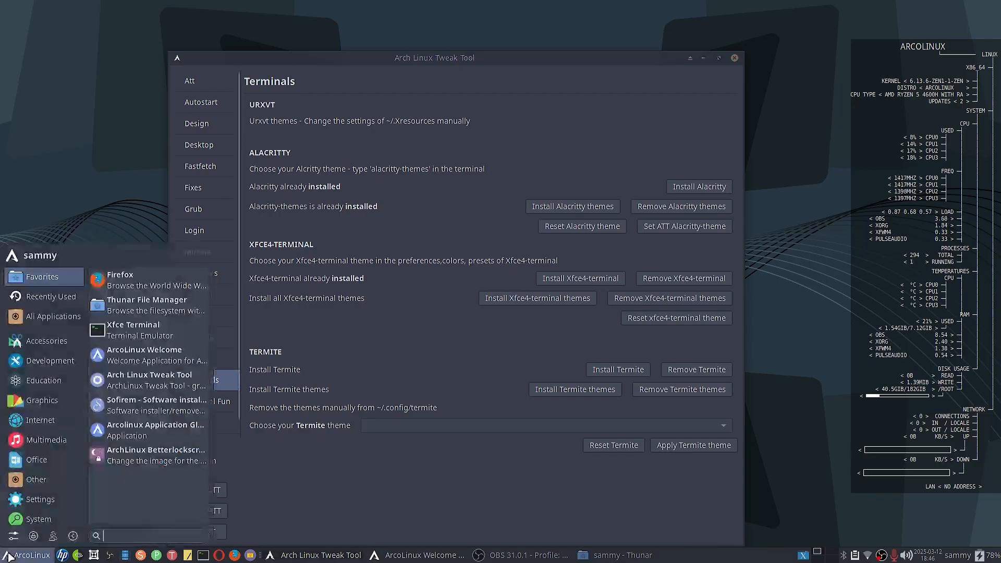
left_click(329, 509)
left_click(203, 556)
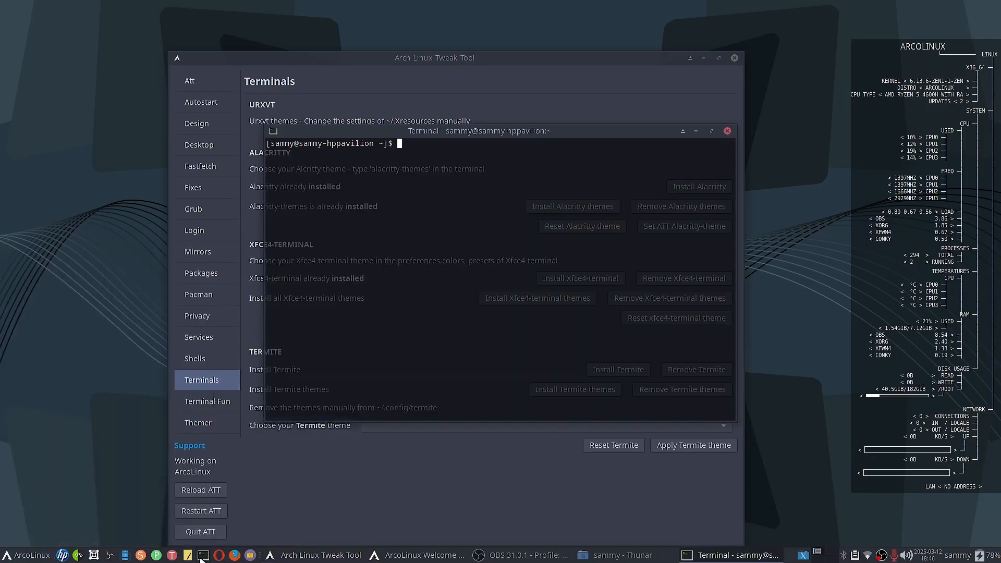
left_click_drag(486, 131, 484, 180)
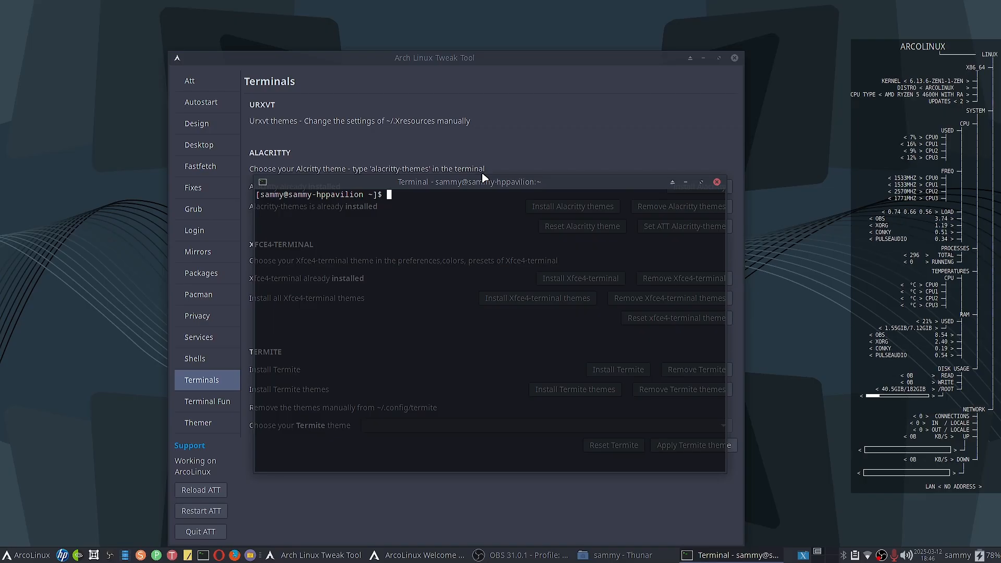
type("colourscripts")
- Recall and run sudo pacman -Syu with the sudo password; nothing to upgrade
key("Up")
key("Up")
key("Up")
key("Up")
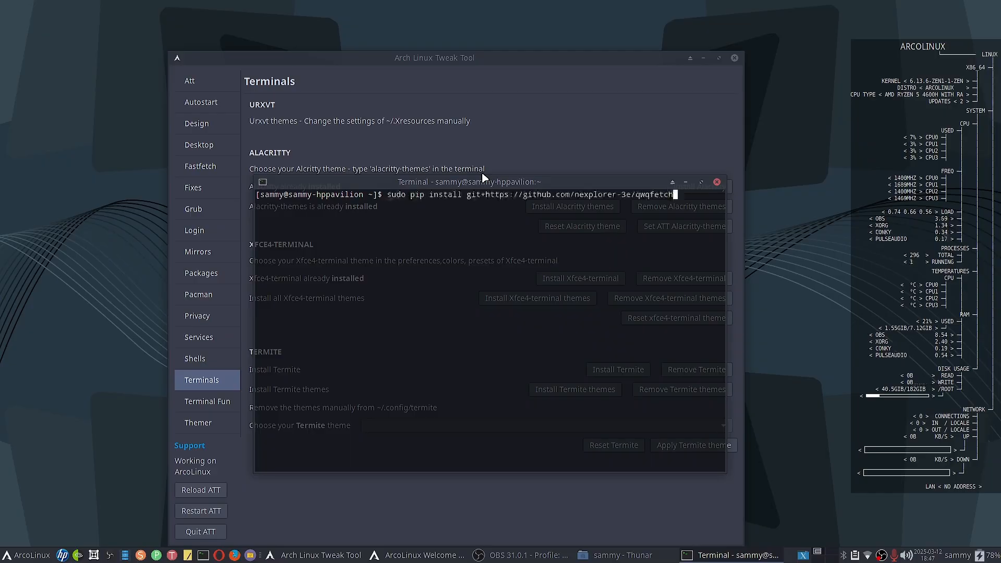
key("Up")
key("Up")
key("Up")
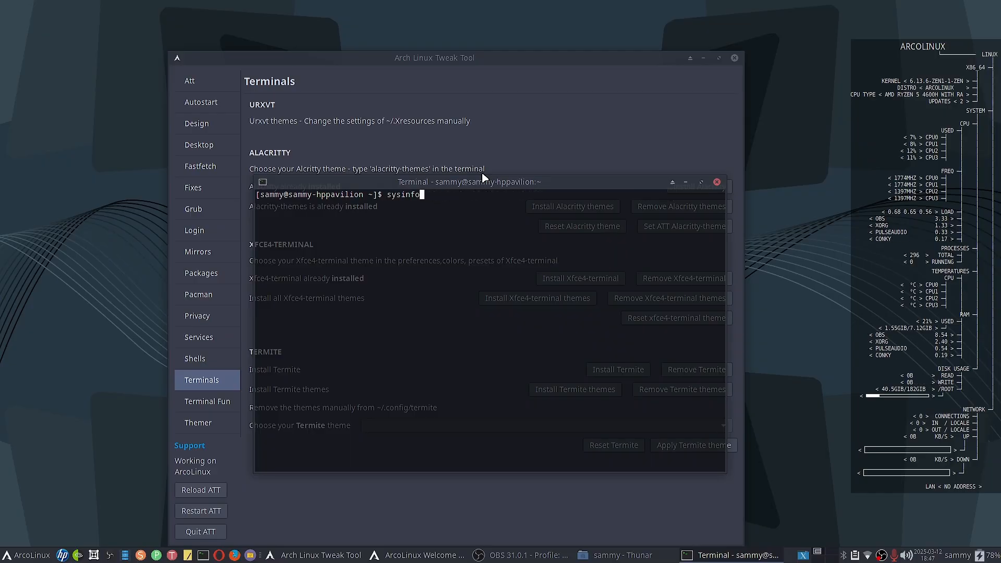
key("Up")
key("Up")
key("Up")
key("Up")
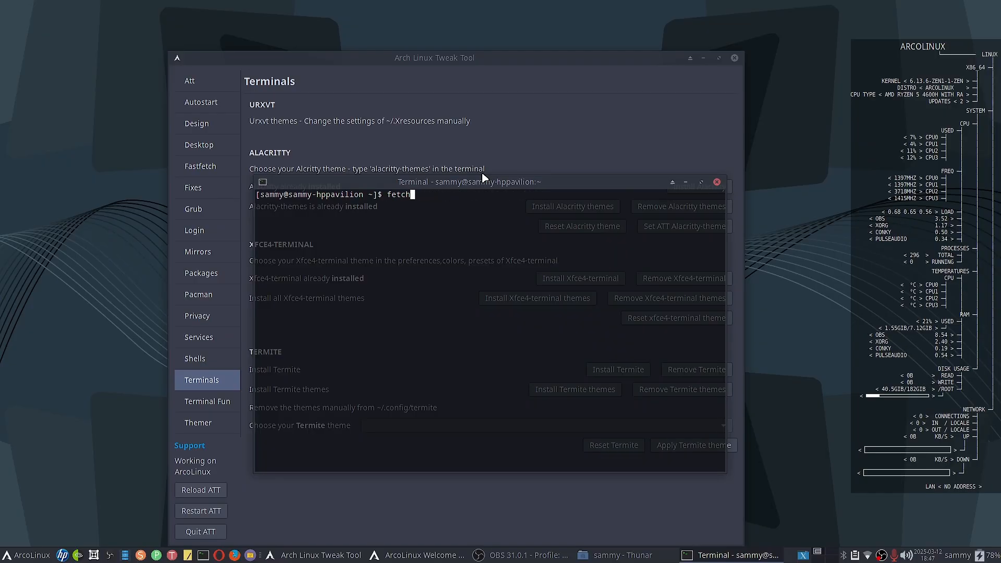
key("Up")
key("Return")
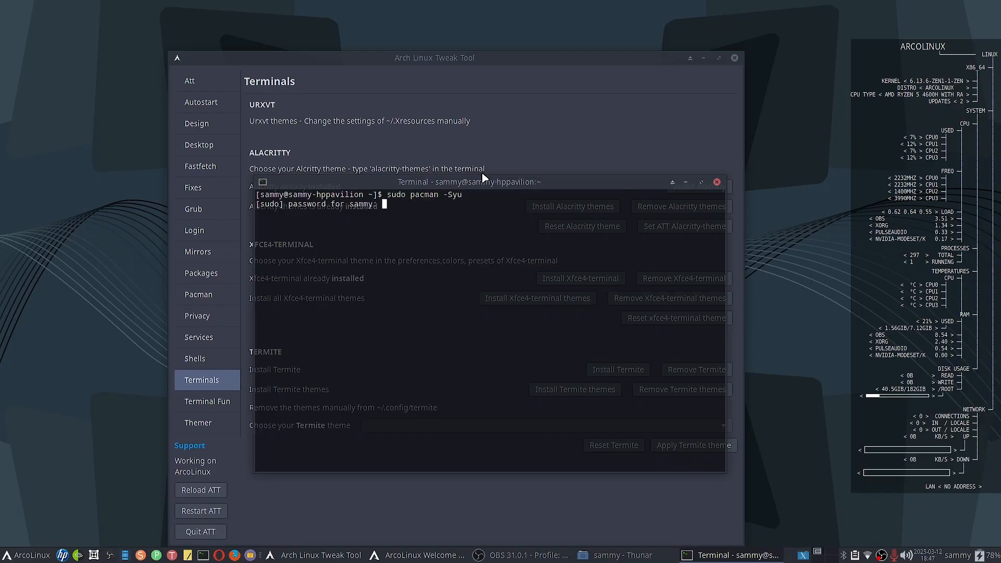
key("Return")
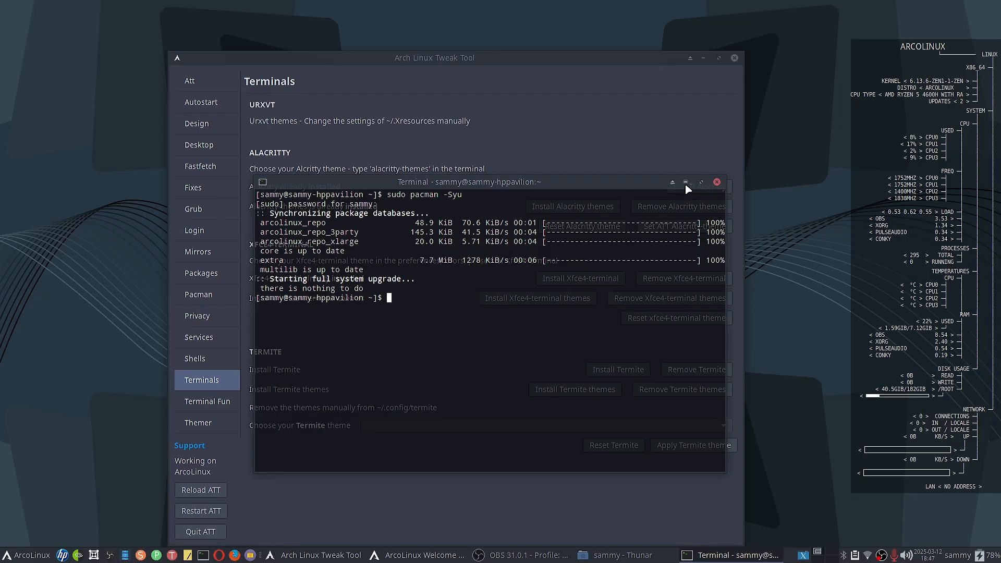
left_click_drag(536, 182, 527, 132)
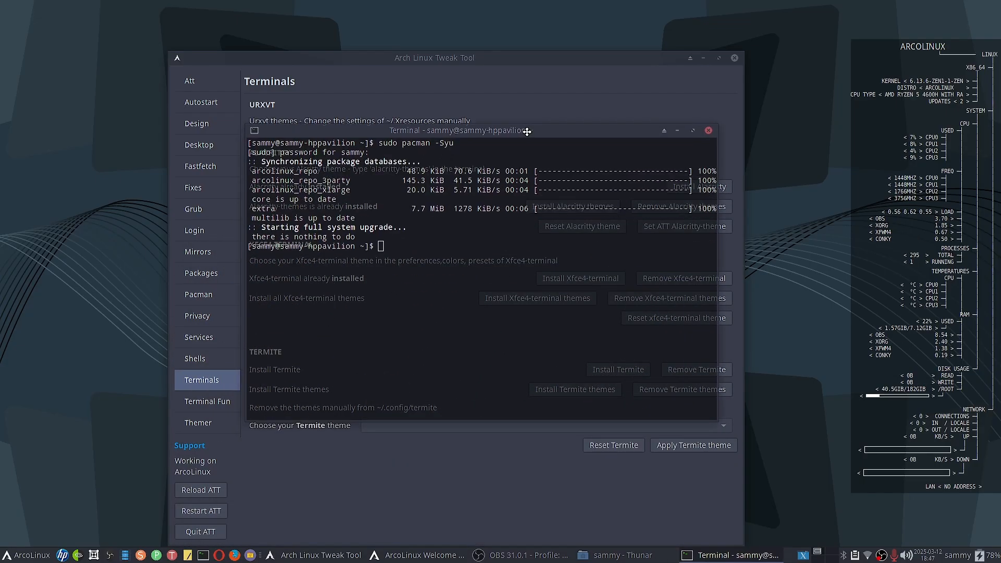
- Close the Xfce Terminal and install Termite plus arcolinux-termite-themes-git
left_click(708, 131)
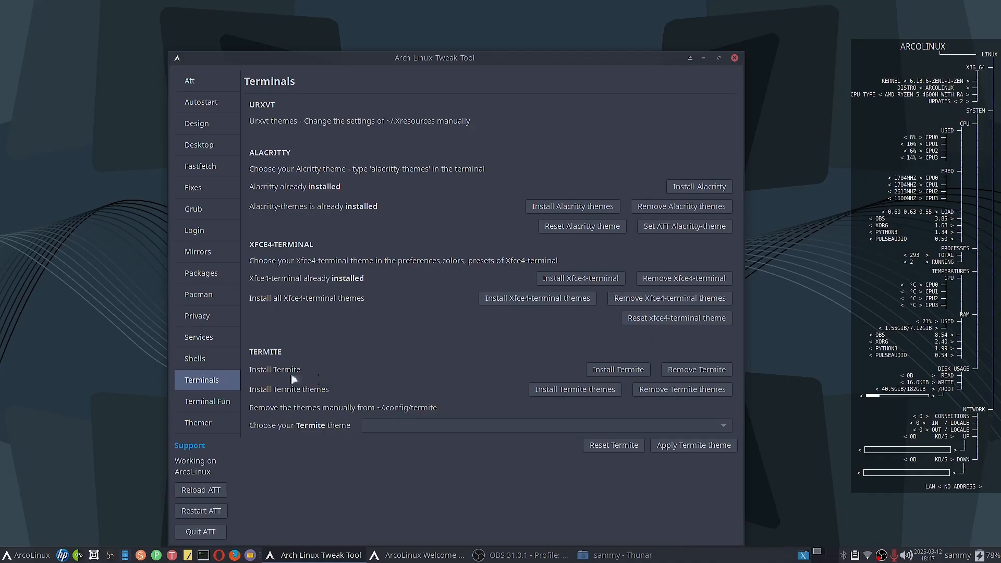
left_click(604, 370)
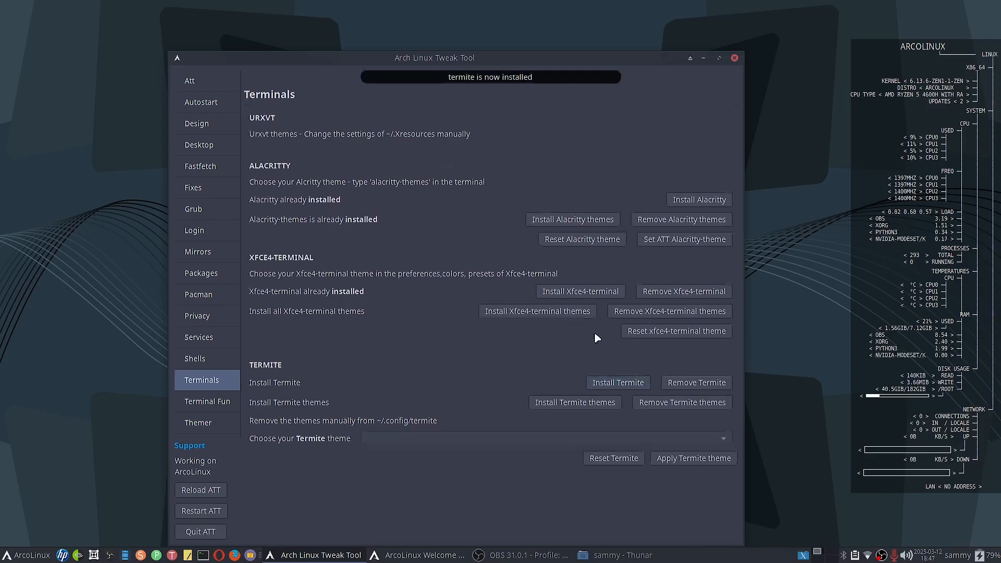
left_click(544, 408)
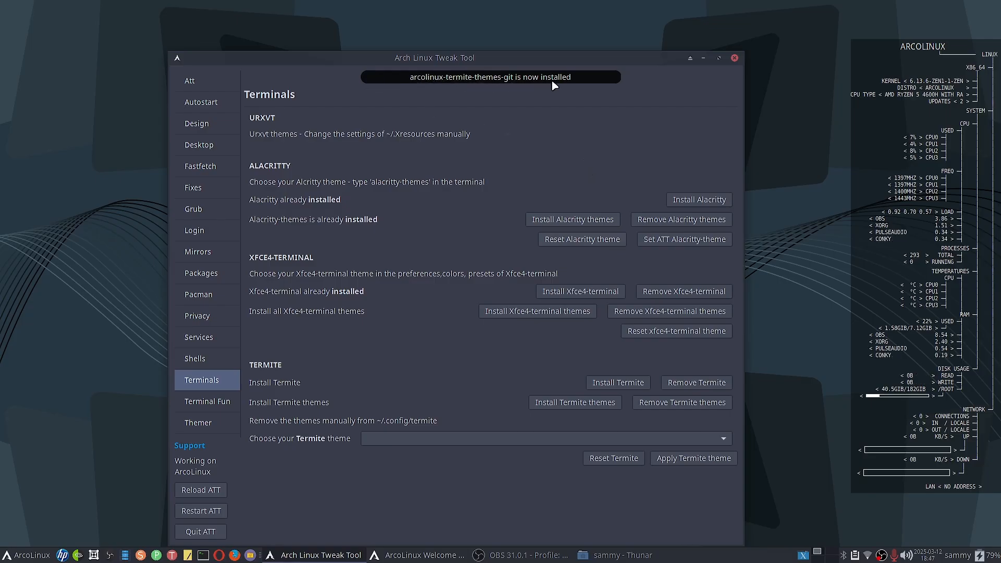
left_click(29, 554)
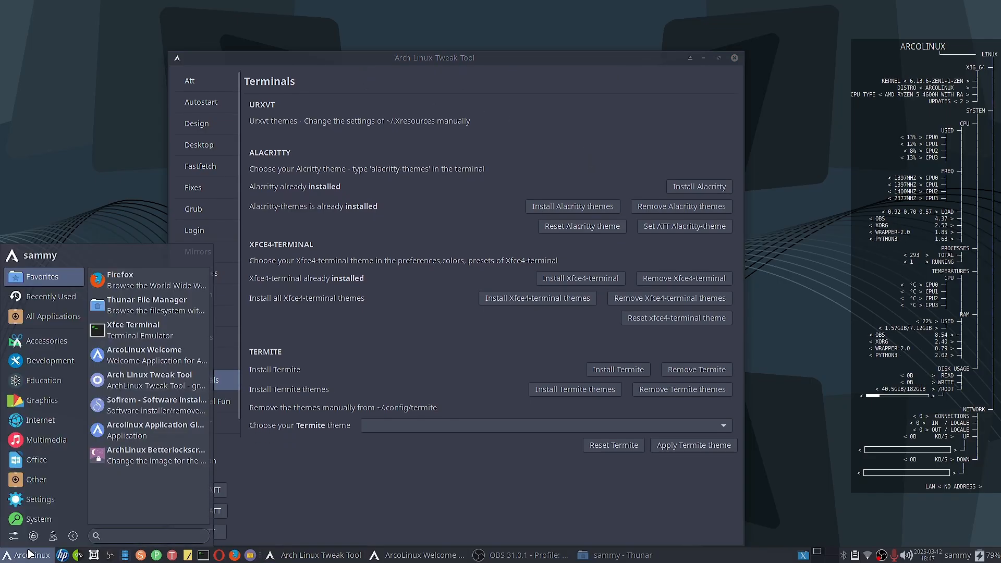
- Launch Termite via a 'term' menu search and minimize the Tweak Tool window
type("term")
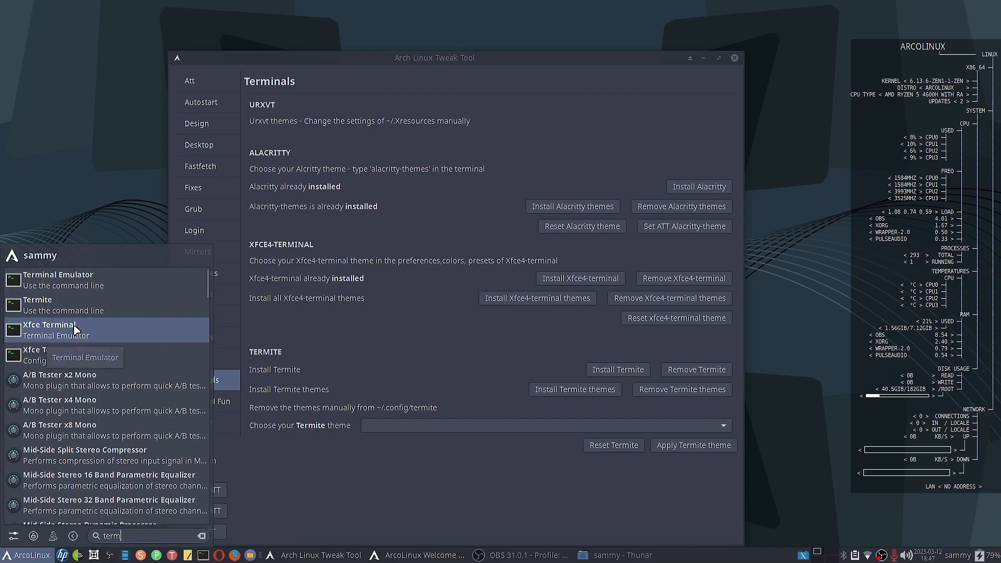
left_click(68, 307)
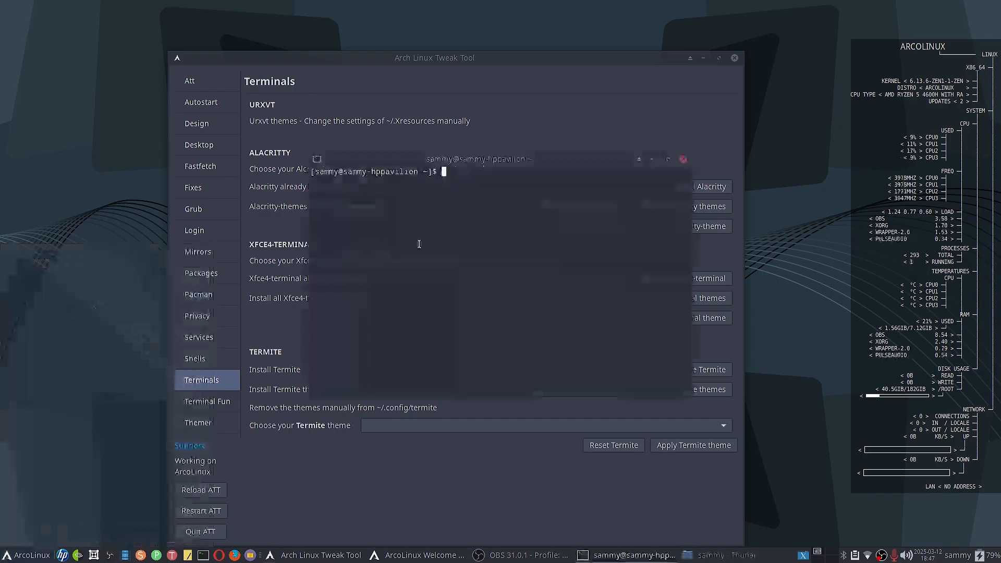
left_click(703, 58)
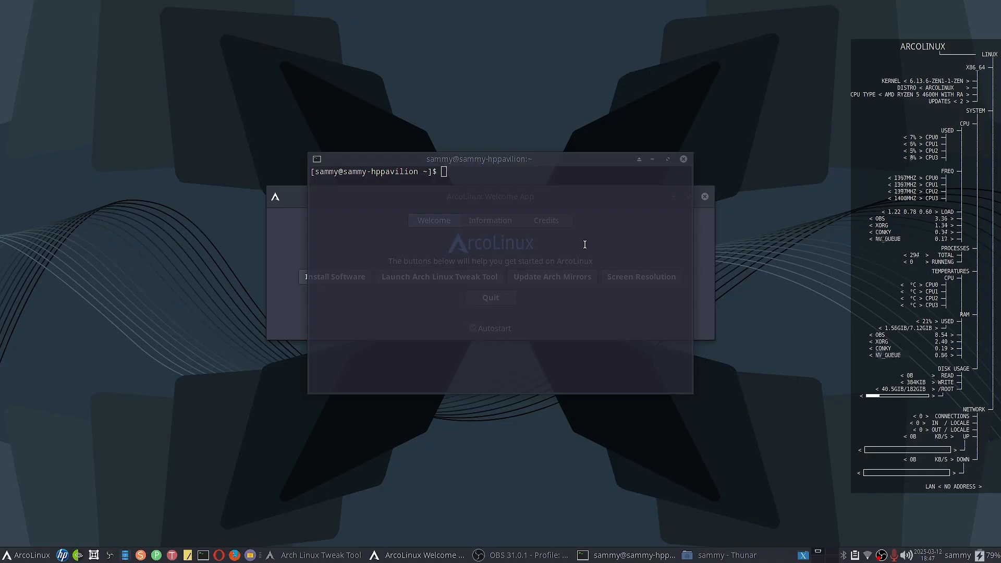
left_click(476, 216)
- Run sudo pacman -Syu in Termite with the password, then close the Termite window
type("sudo pacman -Syu")
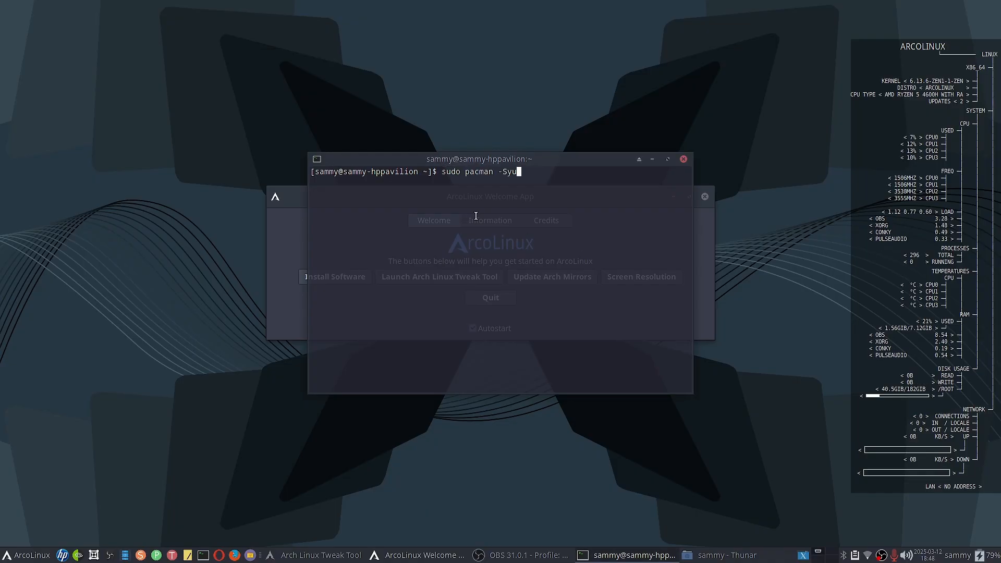
key("Return")
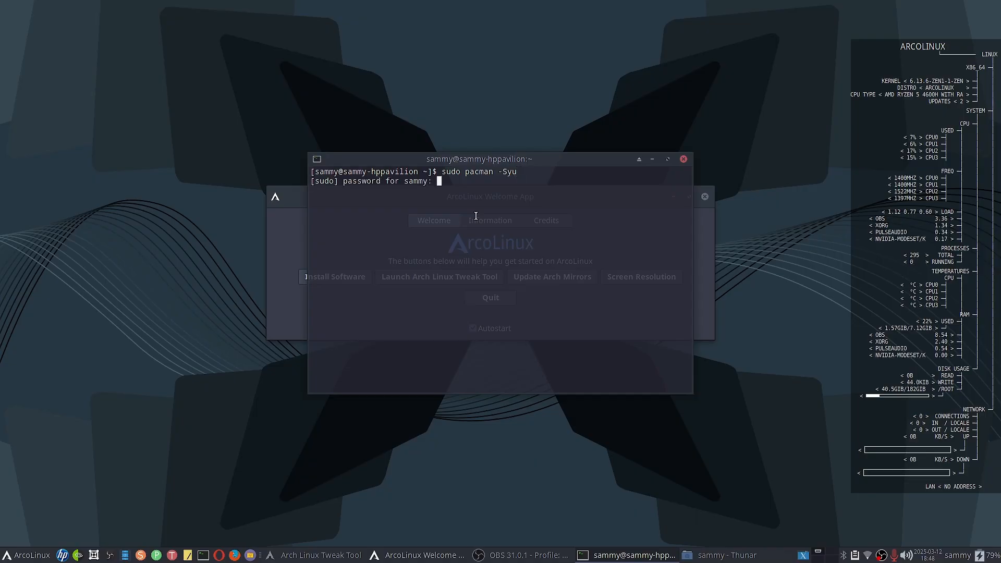
key("Return")
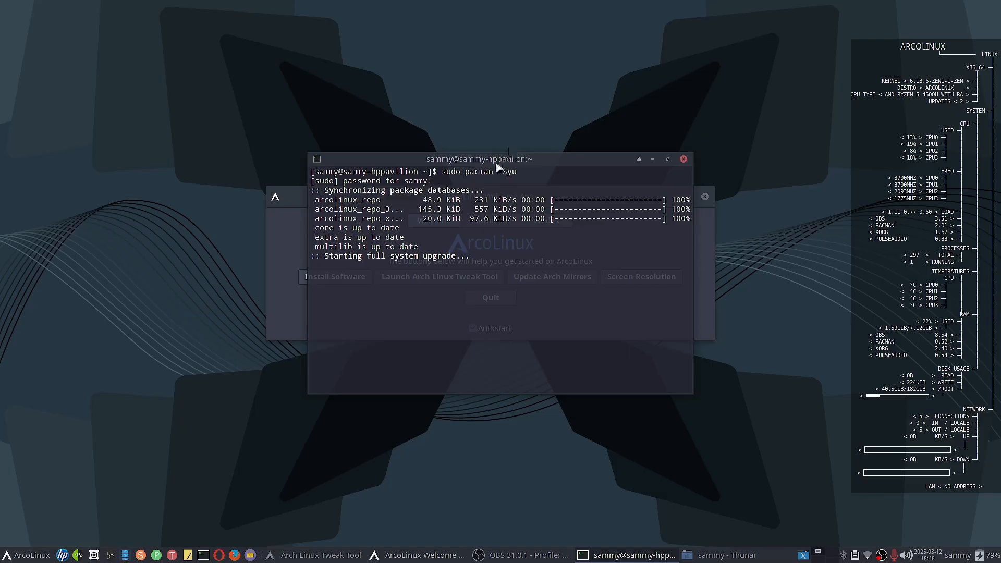
right_click(498, 167)
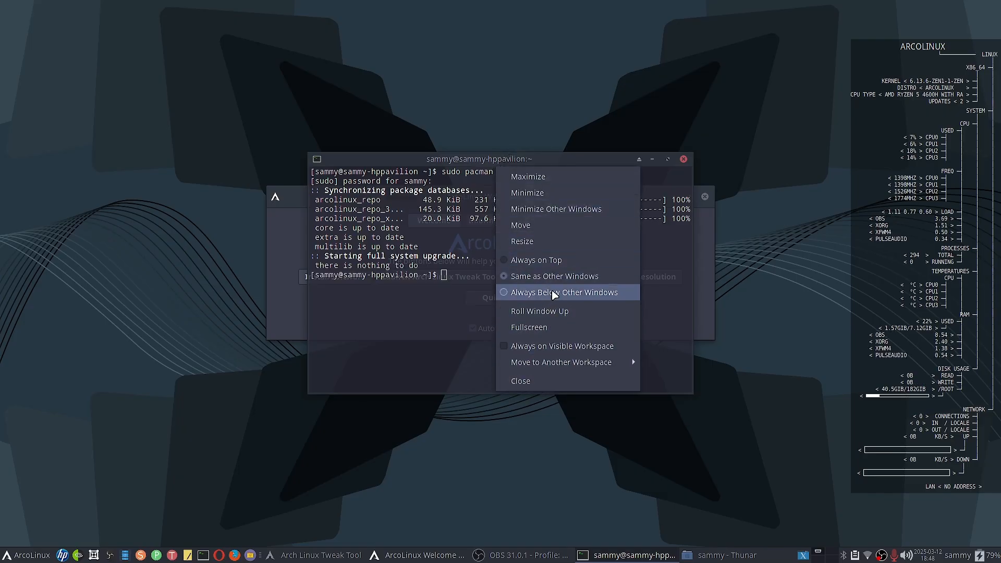
key("Escape")
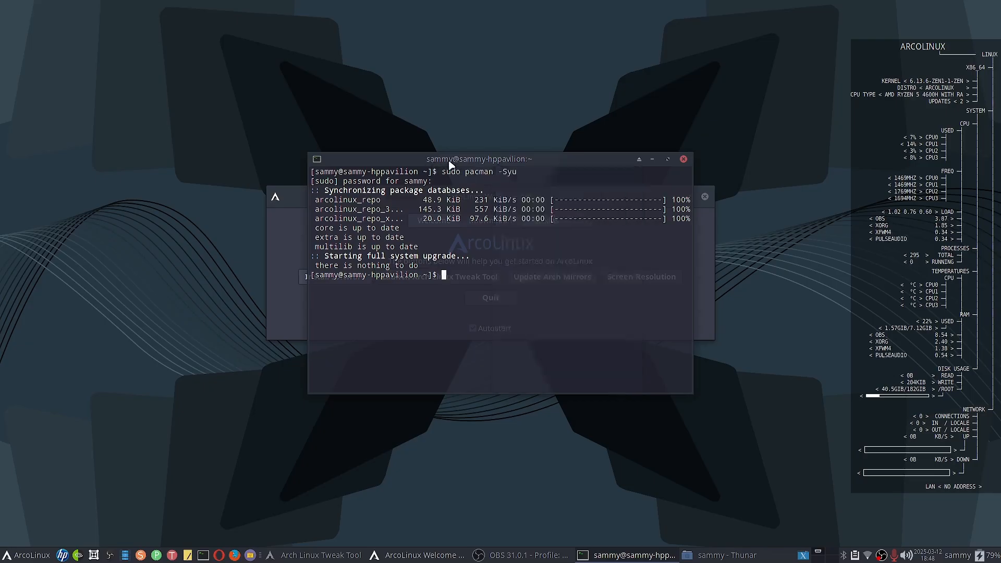
left_click(684, 160)
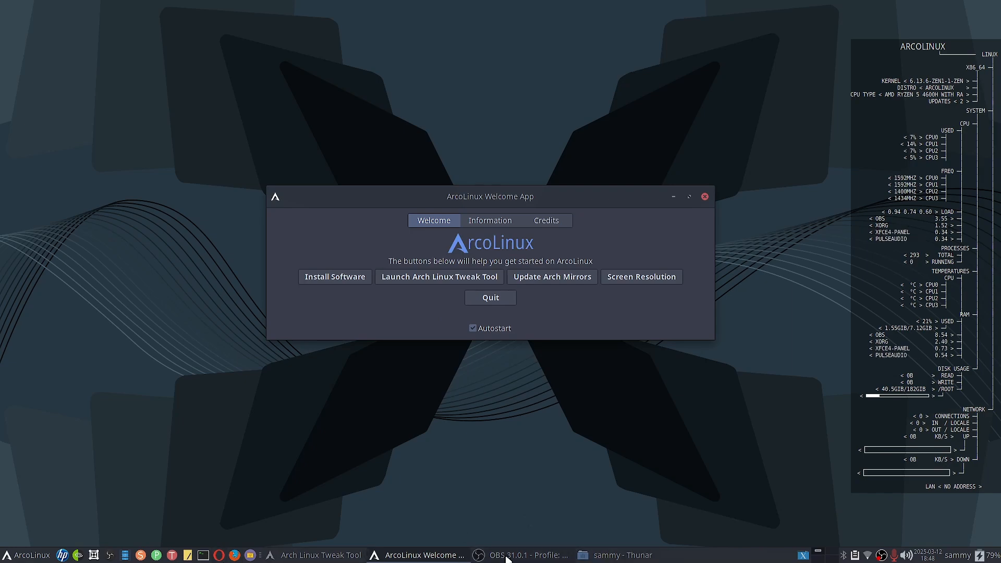
- Restore Tweak Tool and apply arcolinux-3024 as the Termite theme
left_click(344, 557)
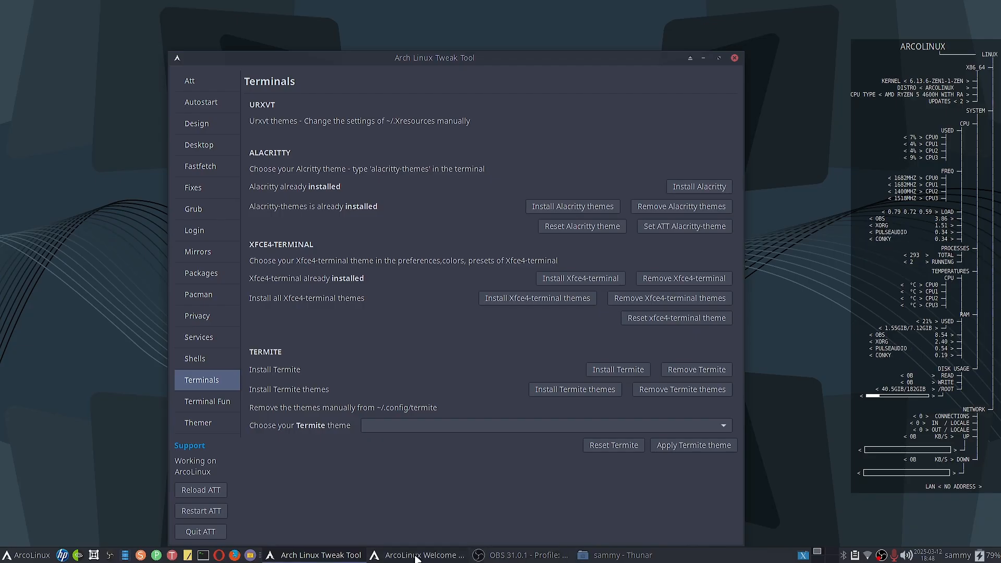
left_click(432, 427)
scroll(496, 434, "down", 5)
scroll(499, 433, "down", 2)
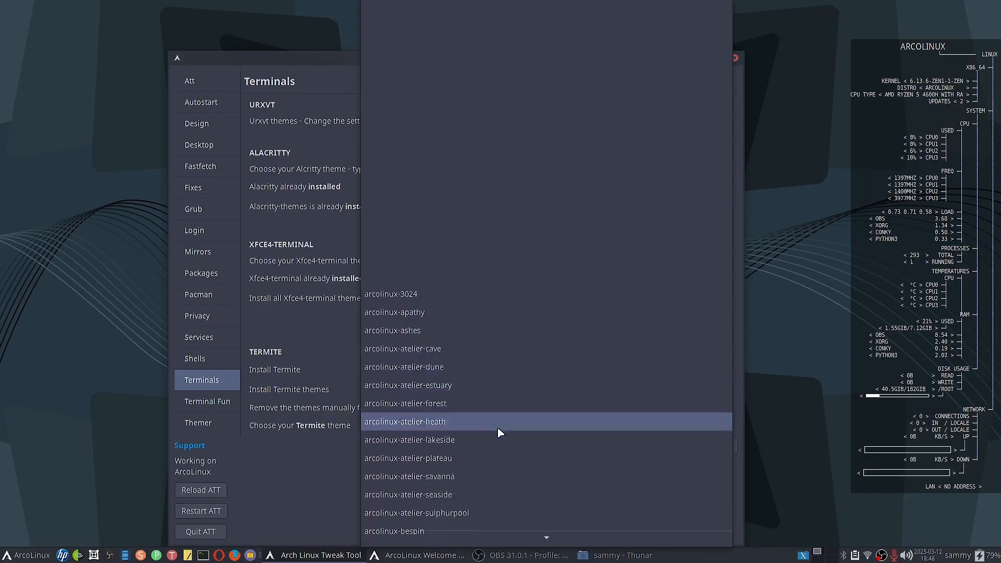
left_click(431, 296)
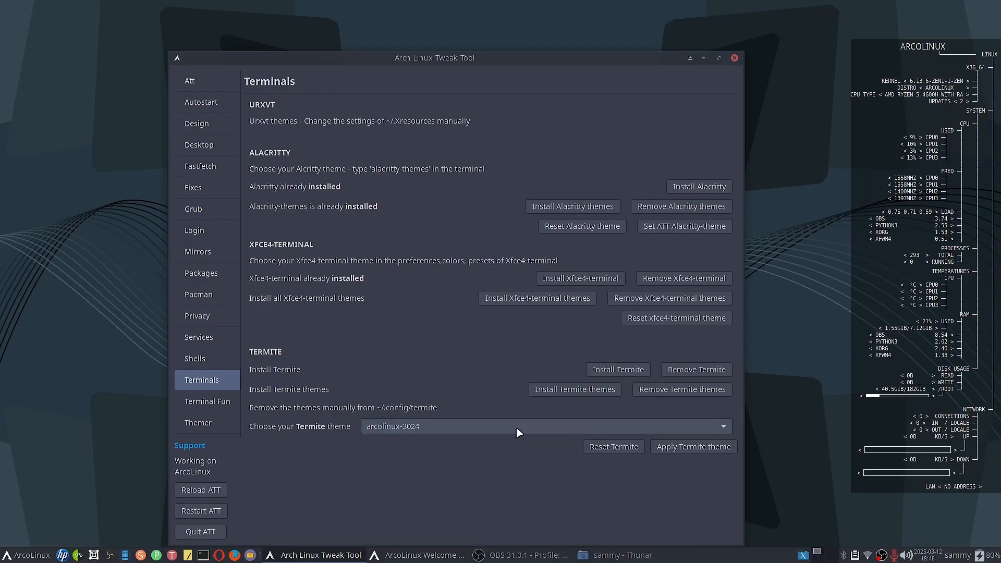
left_click(705, 447)
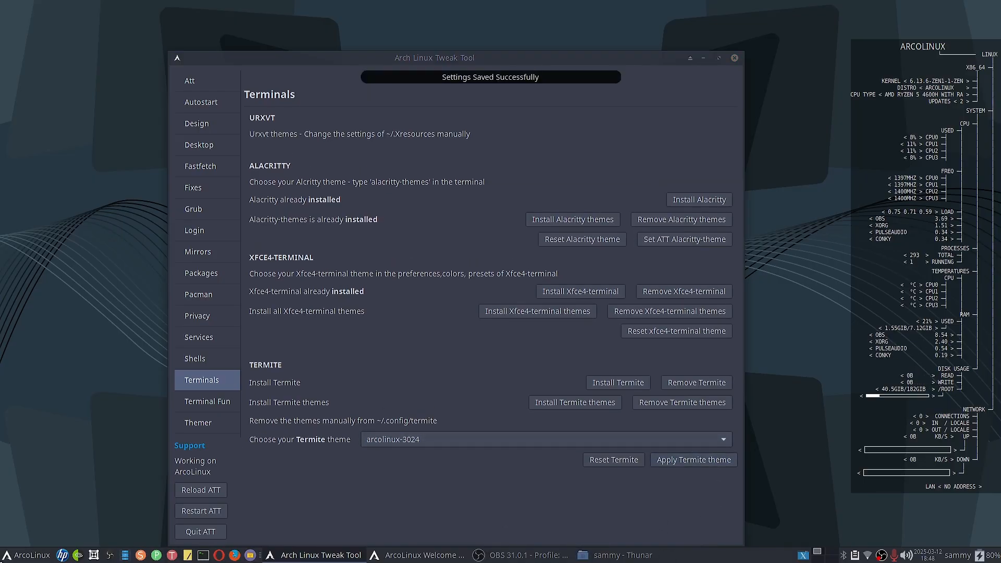
left_click(16, 555)
- Launch Termite via a 'ter' search and run sudo pacman -Syu, which finds nothing to do
type("ter")
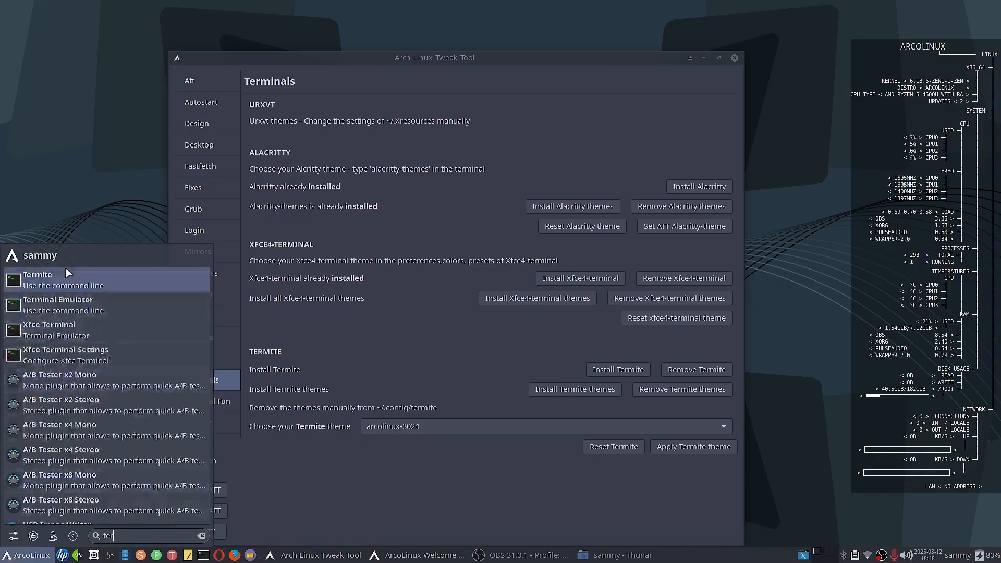
left_click(64, 278)
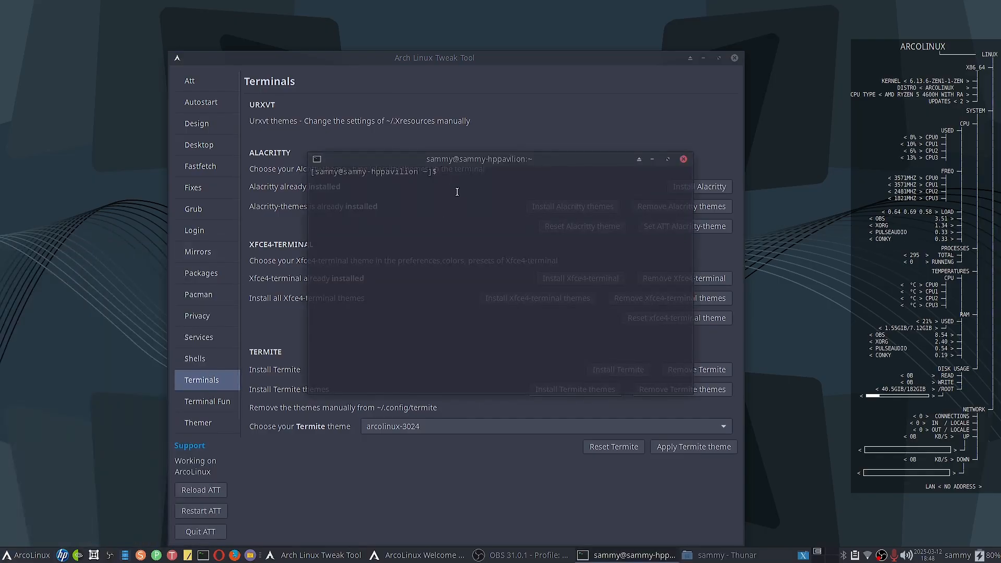
type("sudo pacman -Syu")
key("Return")
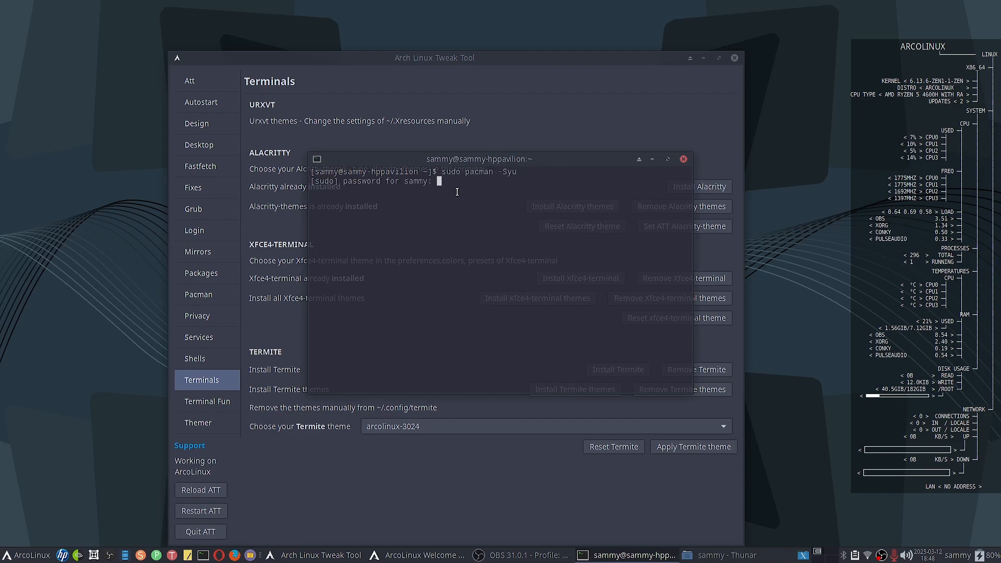
key("Return")
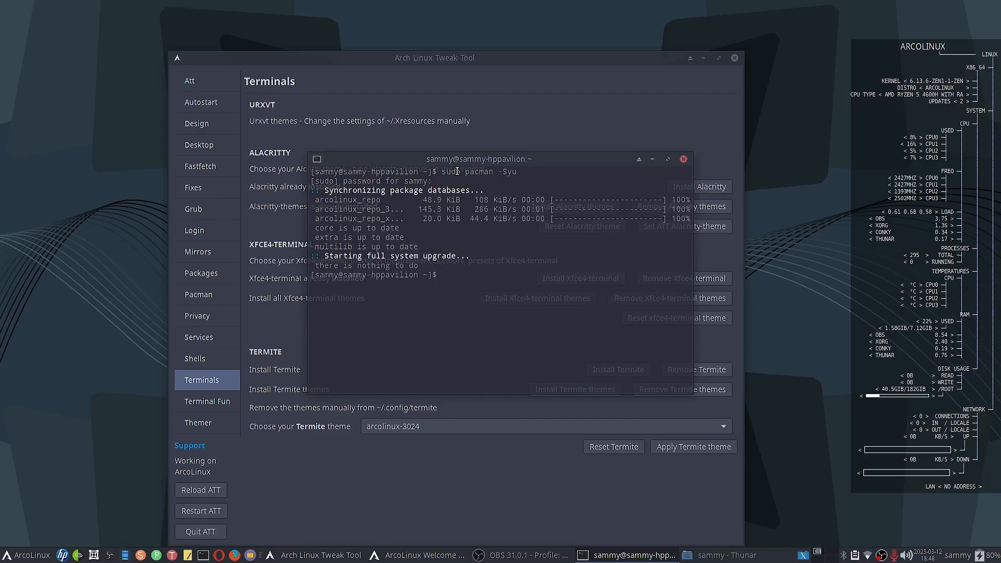
left_click_drag(510, 169, 454, 171)
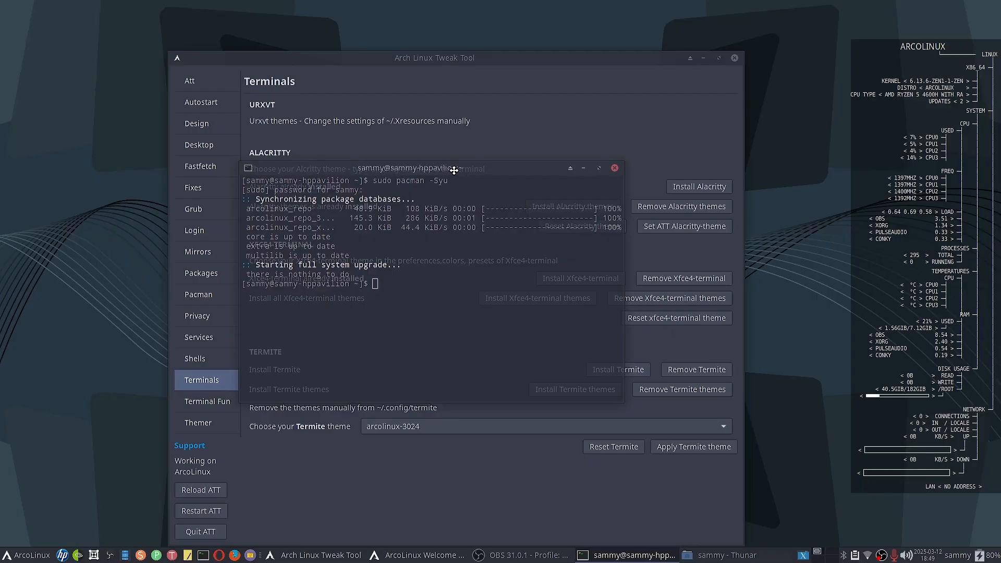
left_click(520, 123)
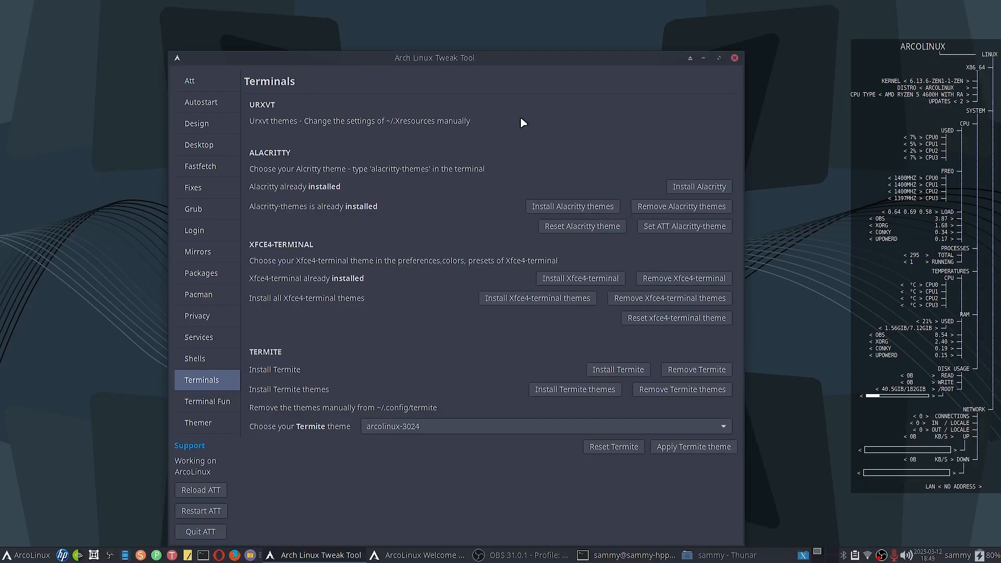
- Apply arcolinux-atelier-estuary as the Termite theme
left_click(445, 430)
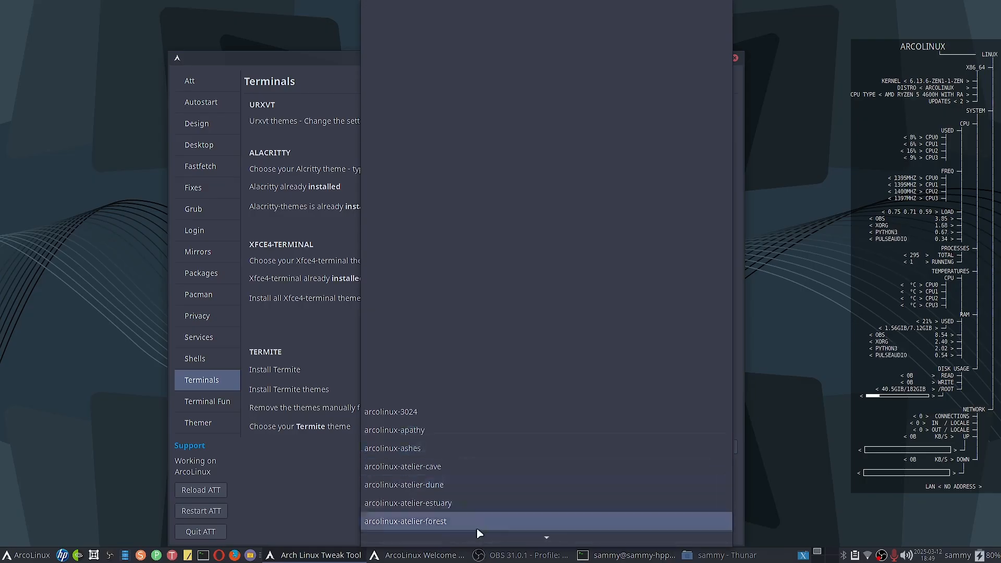
left_click(465, 492)
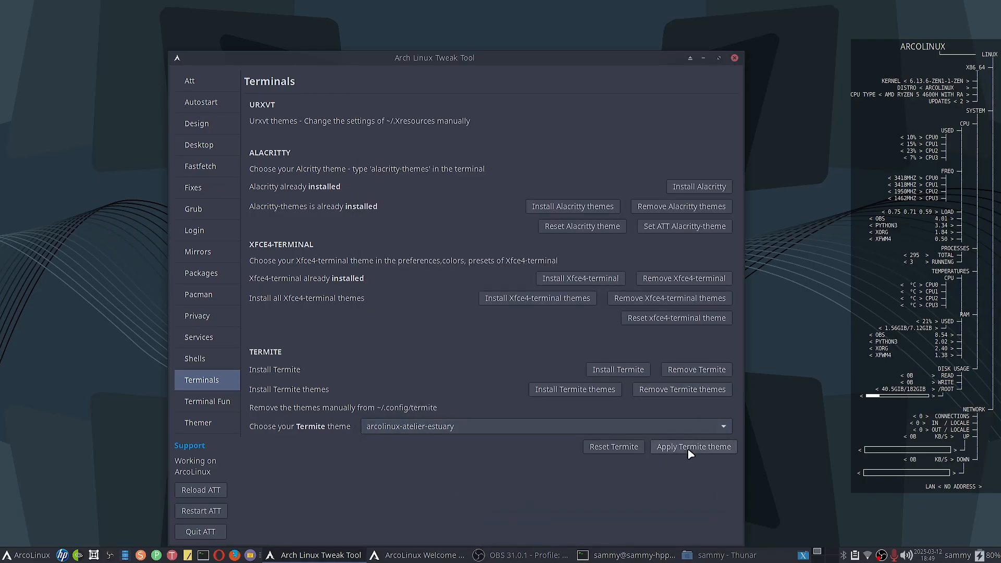
left_click(694, 447)
- Close the old terminal, open a new Xfce Terminal and rerun sudo pacman -Syu with the password
left_click(643, 557)
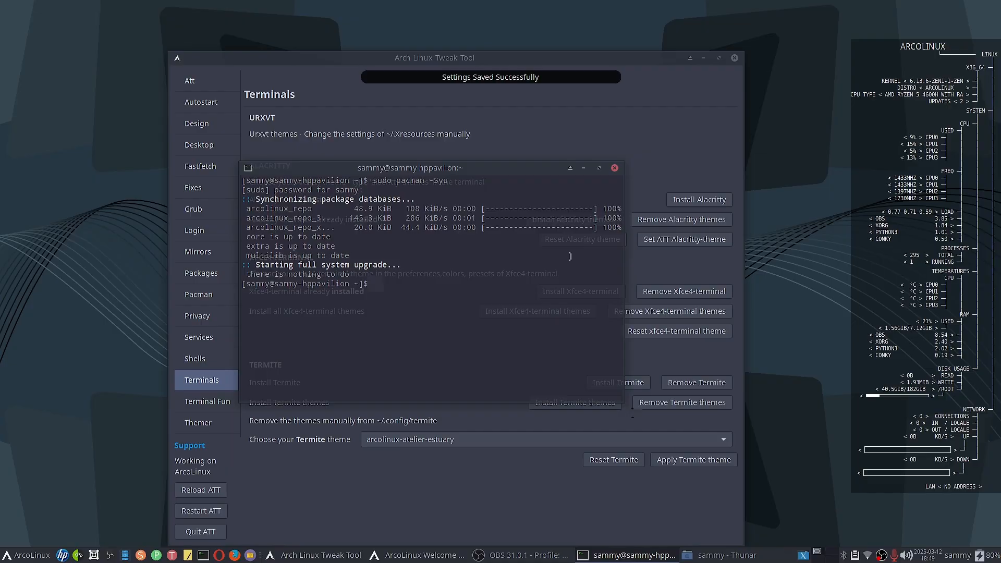
left_click(615, 168)
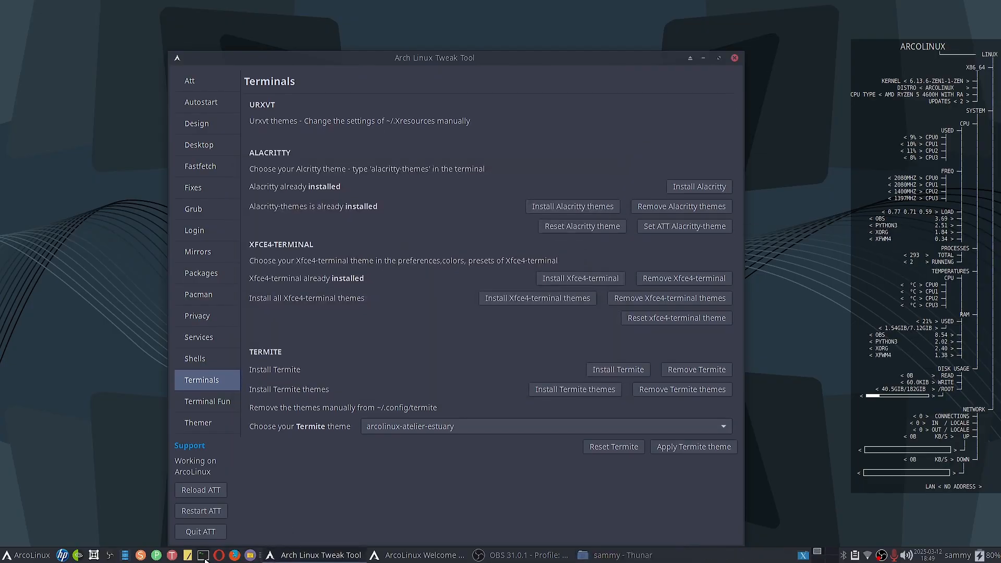
left_click(203, 557)
key("Up")
key("Return")
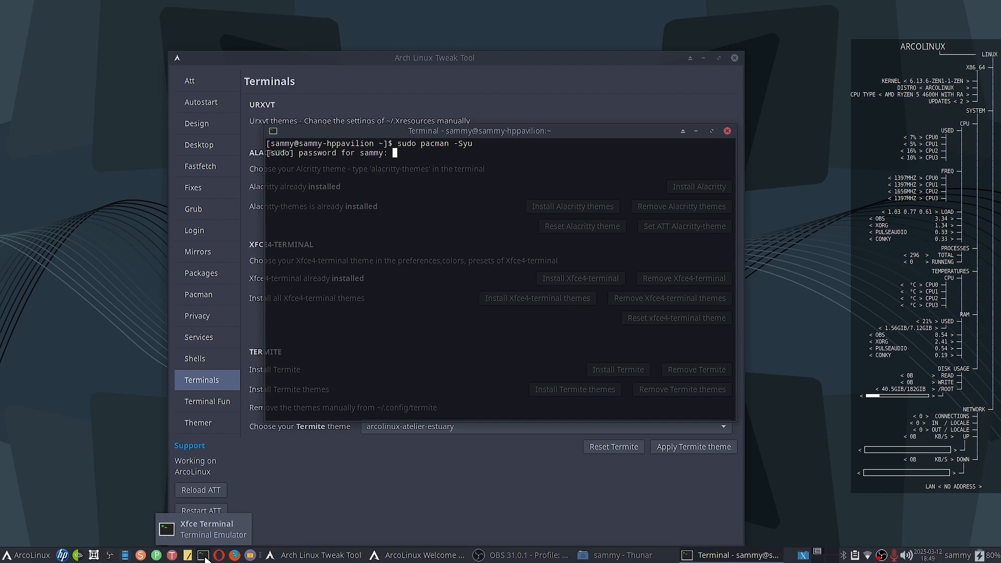
key("Return")
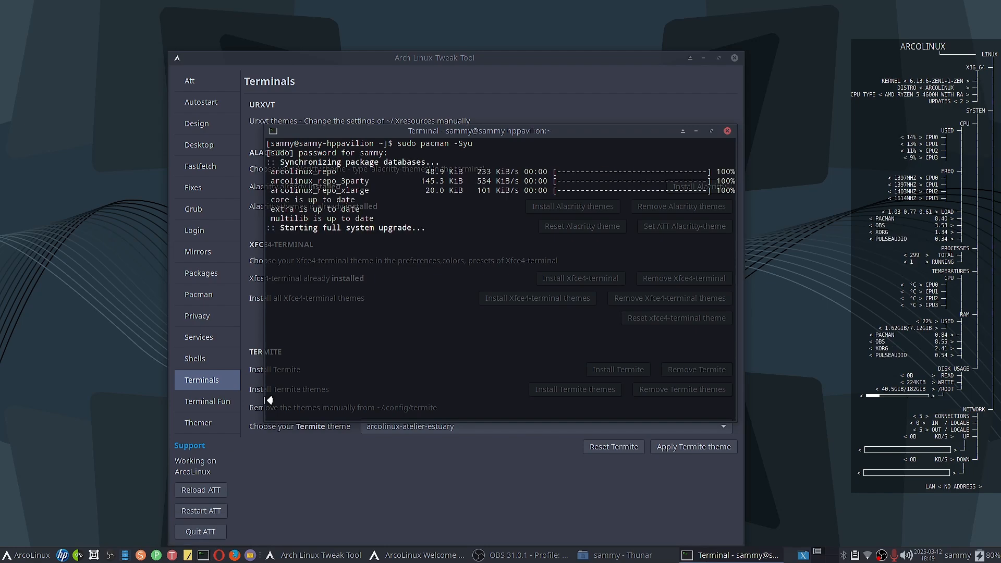
- Select and apply the arcolinux-atelier-seaside Termite theme in the tweak tool
left_click(445, 481)
left_click(491, 433)
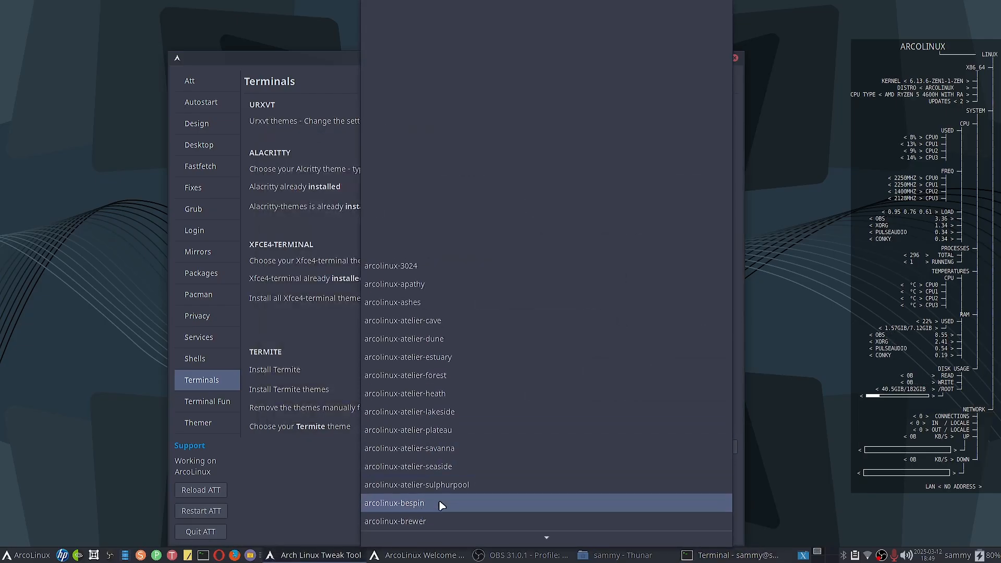
left_click(472, 469)
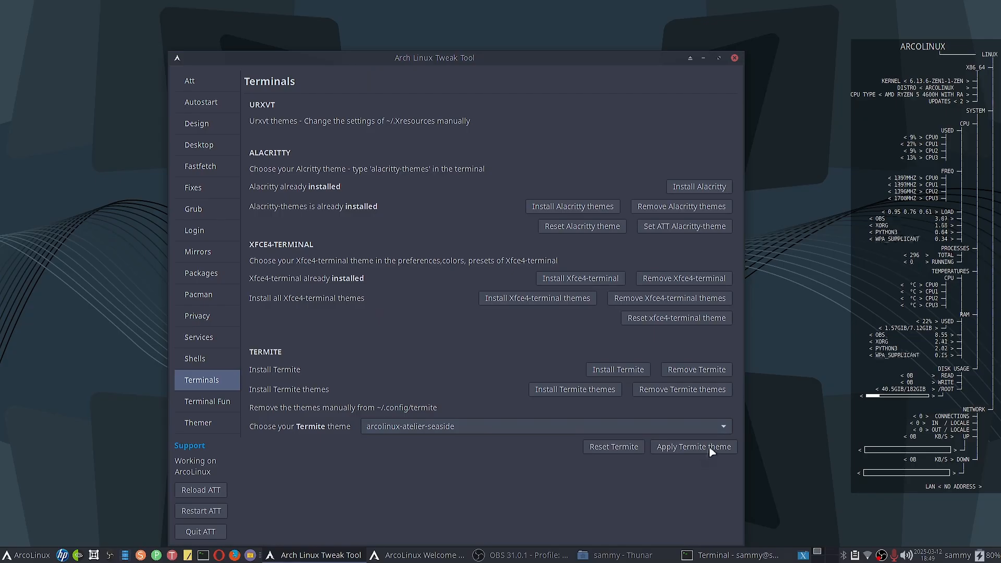
left_click(711, 450)
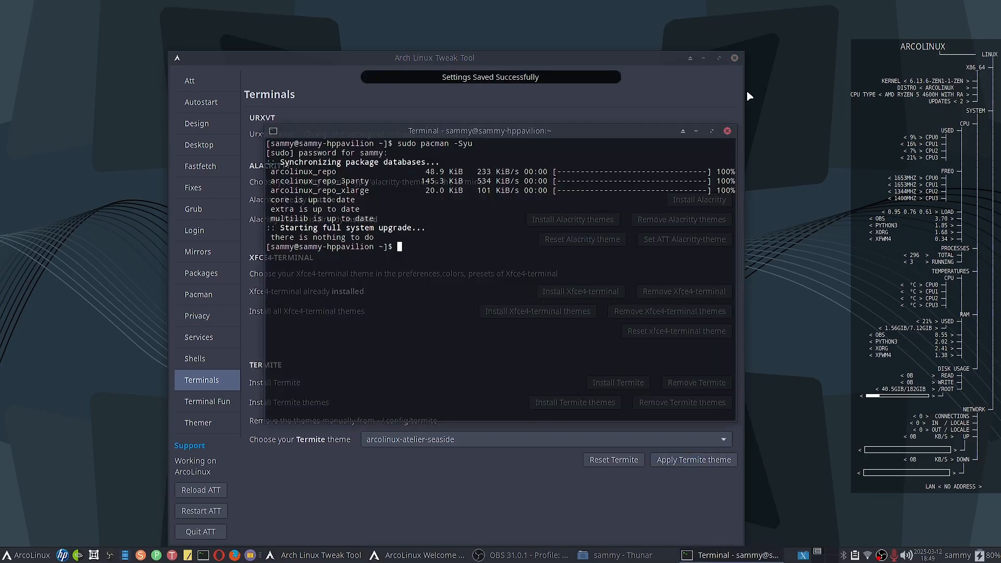
- Test the seaside theme by rerunning sudo pacman -Syu in a fresh terminal, then close it
left_click(728, 132)
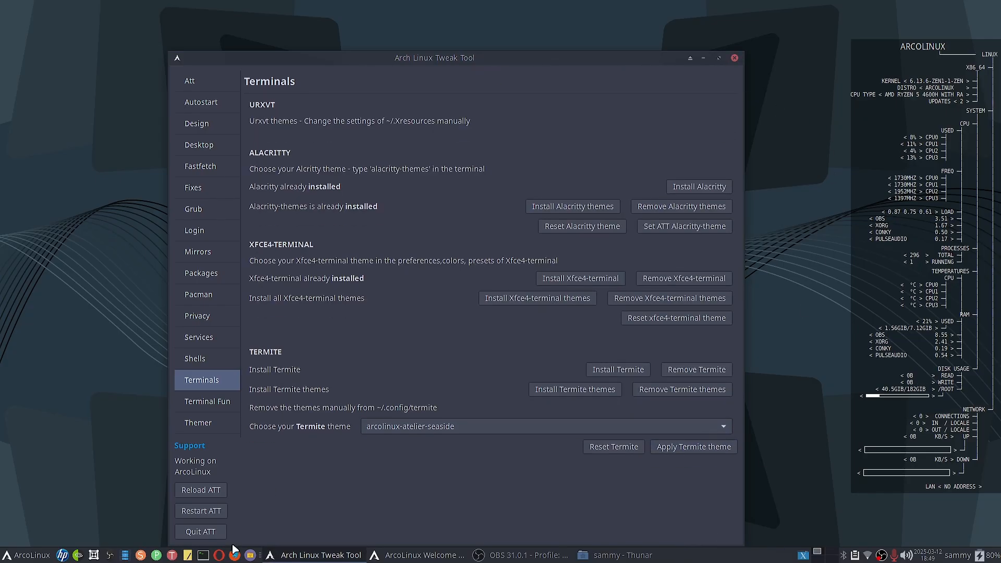
left_click(203, 556)
key("Up")
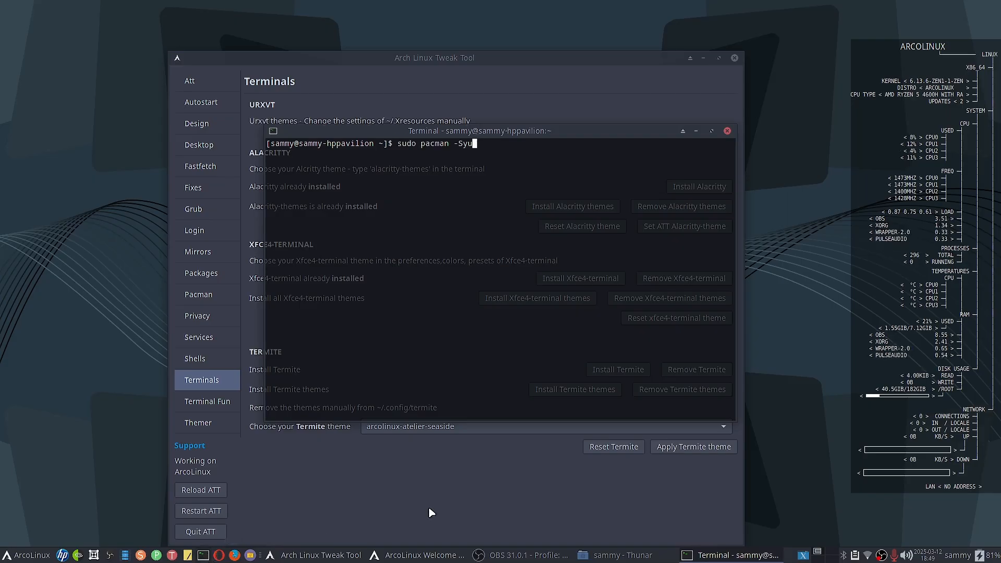
key("Return")
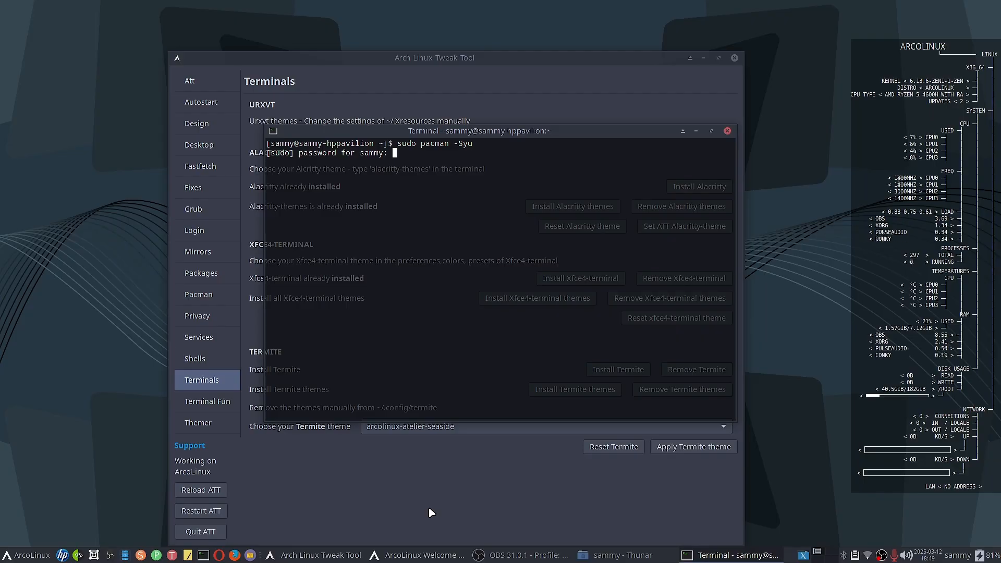
key("Return")
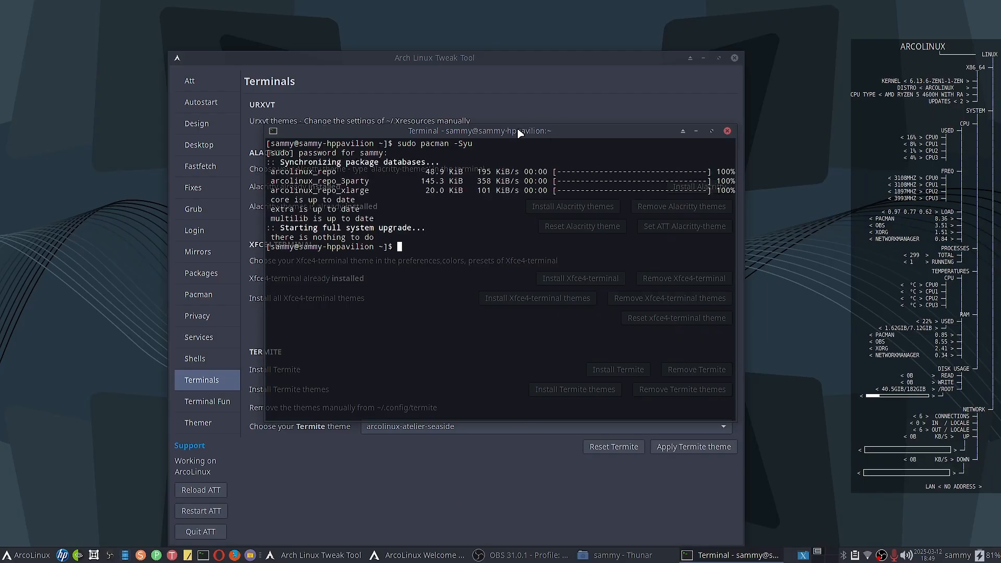
left_click_drag(519, 133, 553, 140)
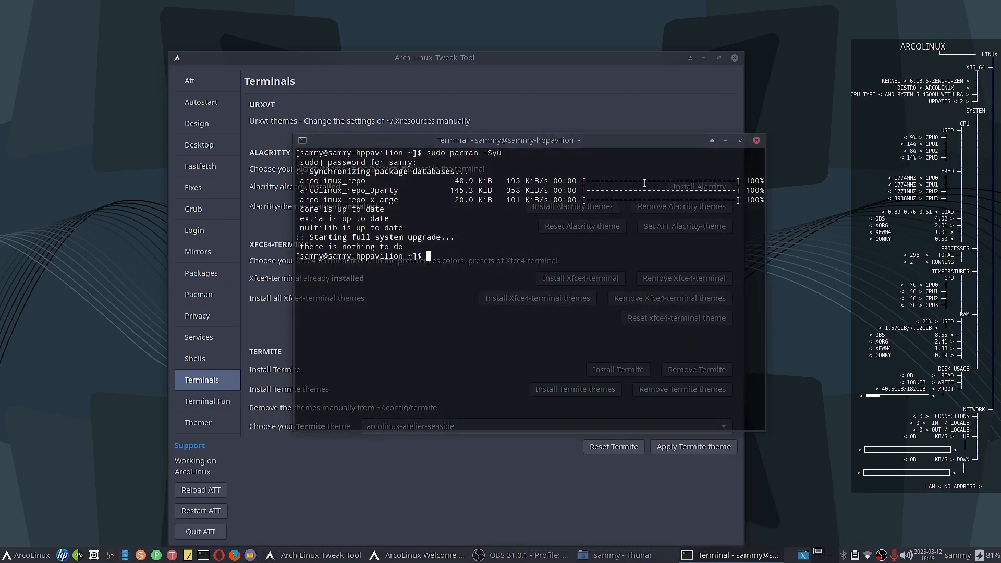
left_click(756, 140)
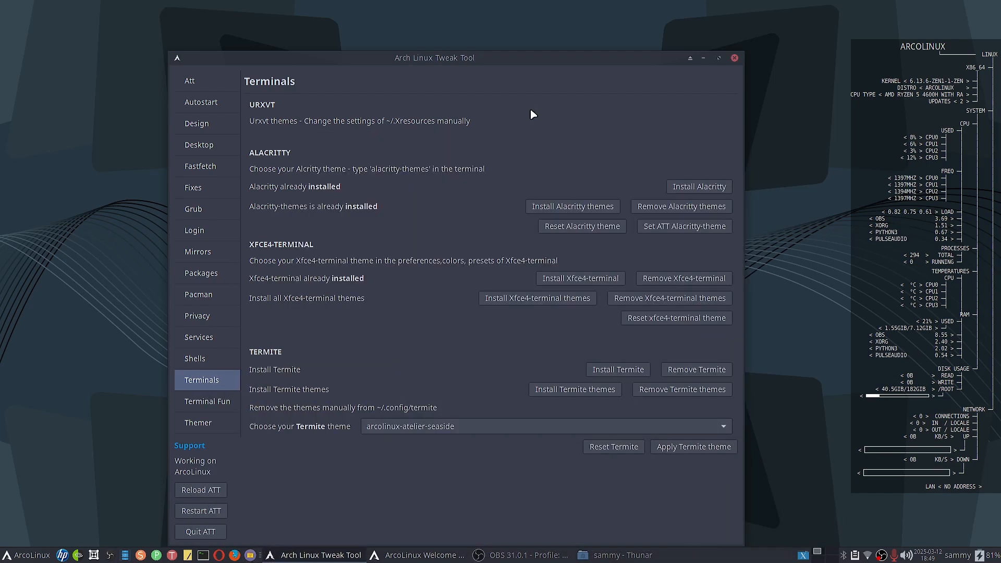